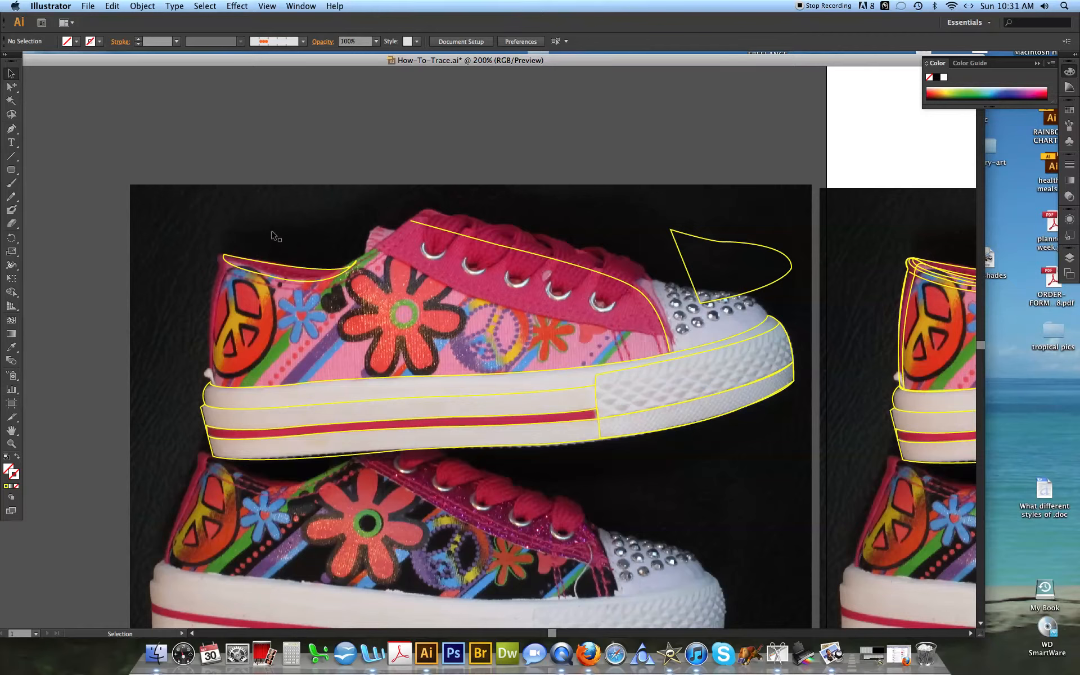
Lock the large sneaker photo so it stays fixed in place as the tracing background.
left_click(322, 208)
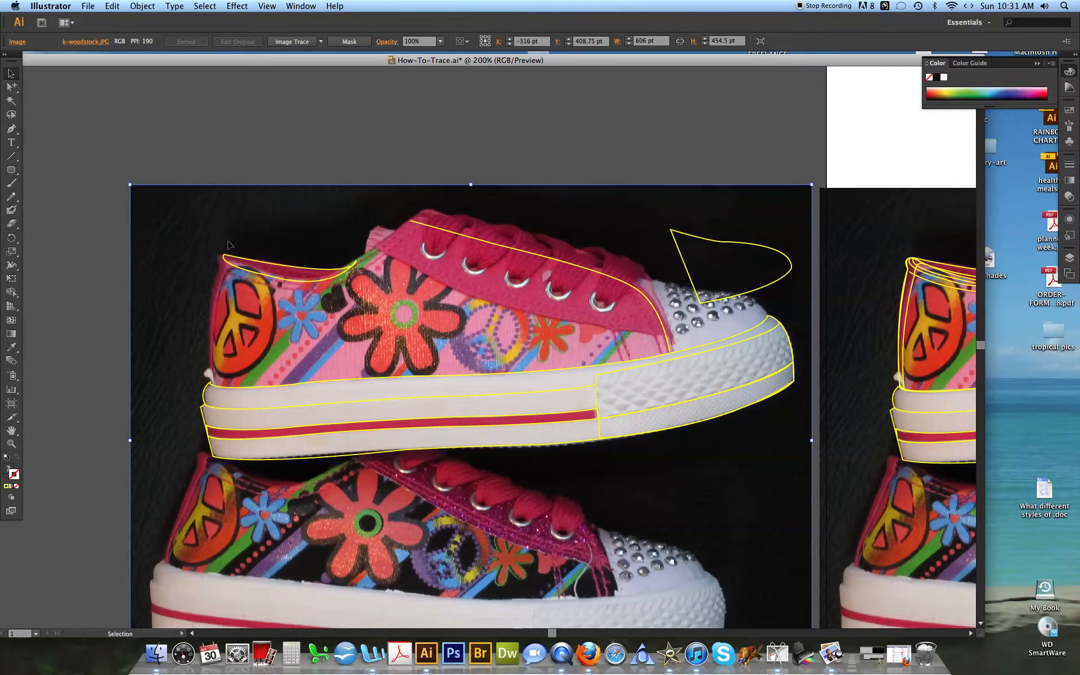
left_click(142, 5)
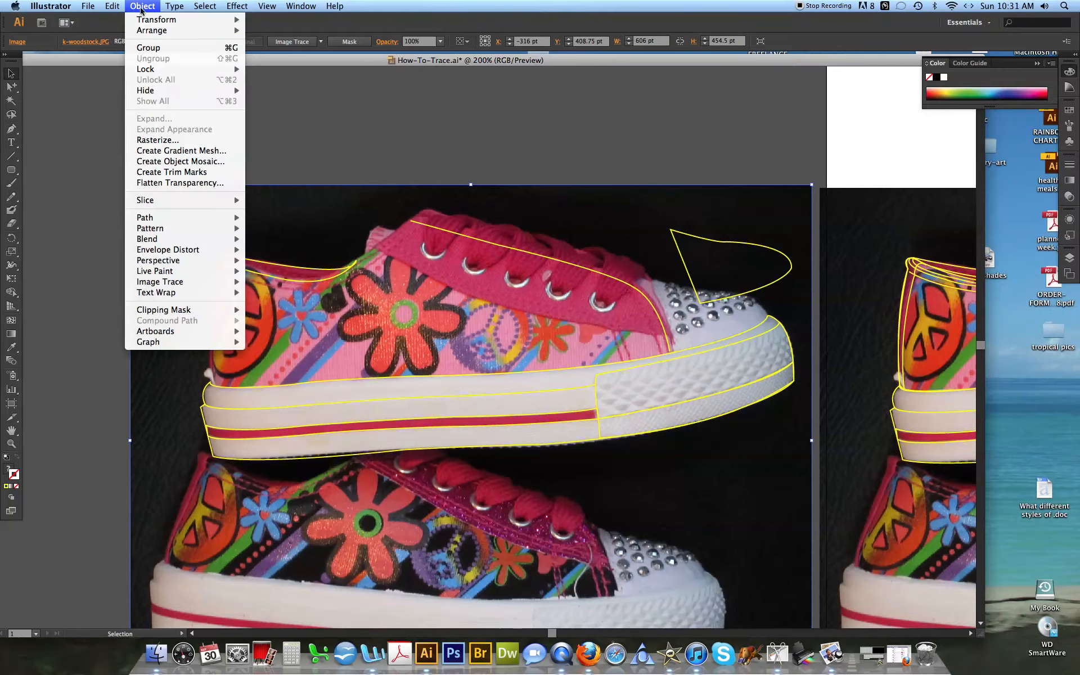
mouse_move(163, 69)
left_click(288, 69)
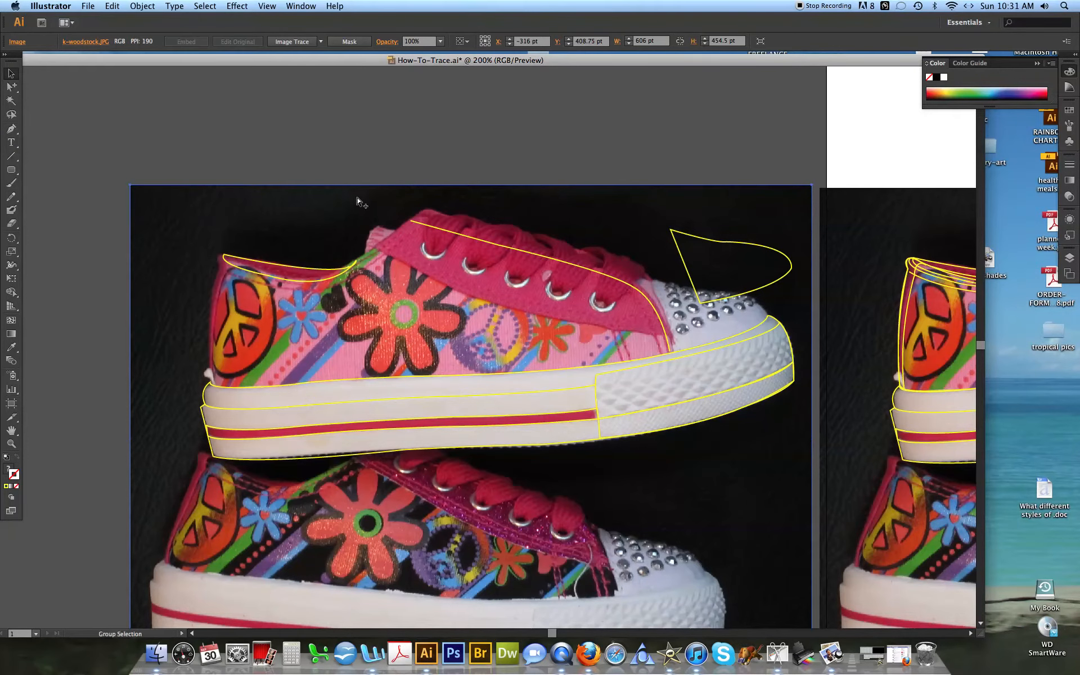
key("super+2")
left_click_drag(288, 162, 292, 218)
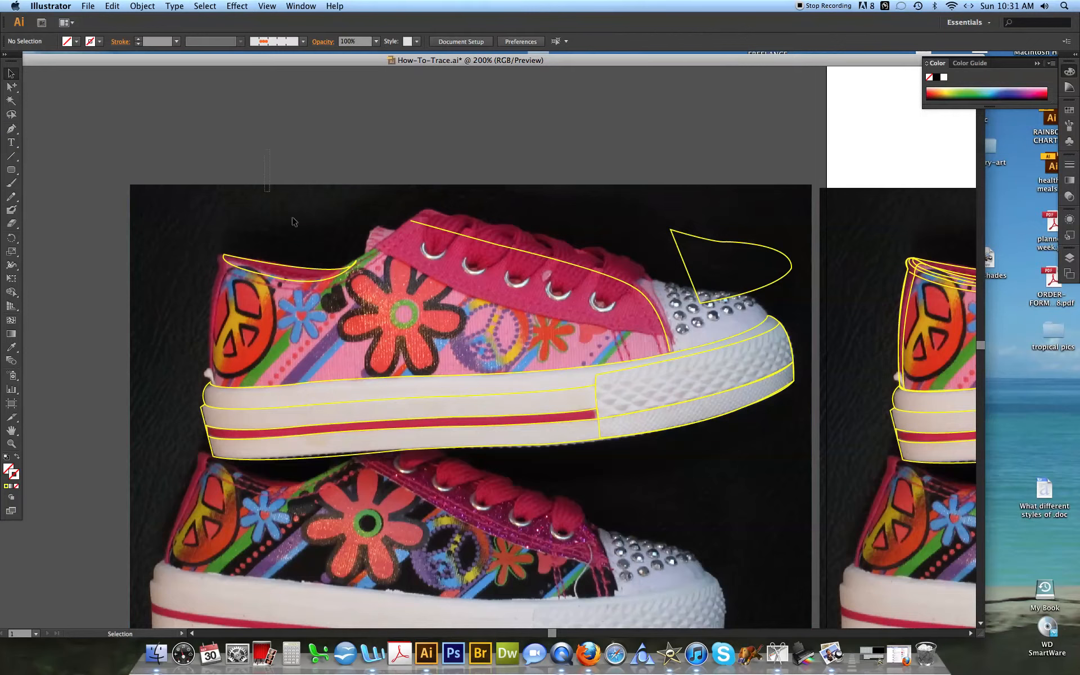
left_click_drag(250, 154, 309, 228)
mouse_move(195, 164)
left_mouse_down()
mouse_move(312, 231)
mouse_move(224, 224)
mouse_move(193, 185)
left_mouse_up()
left_click_drag(262, 207, 331, 154)
left_click_drag(344, 197, 505, 171)
left_click_drag(544, 139, 539, 207)
Delete the yellow paths along the laces and the ankle opening, plus the stray yellow shape above the toe.
left_click(431, 230)
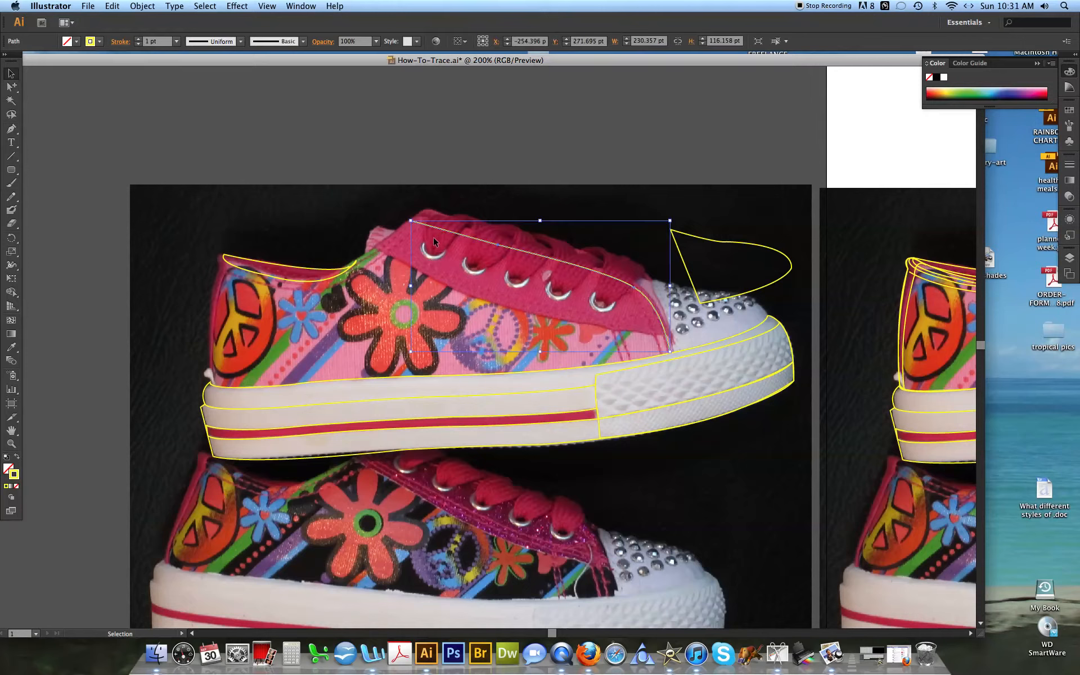
key("Delete")
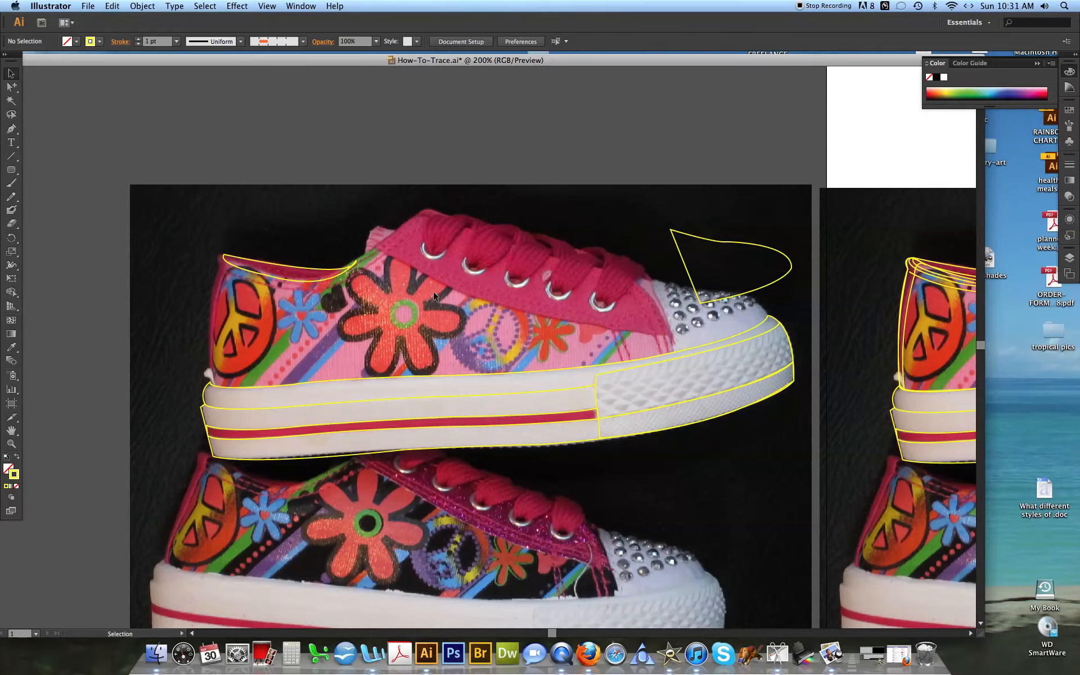
double_click(352, 268)
key("Escape")
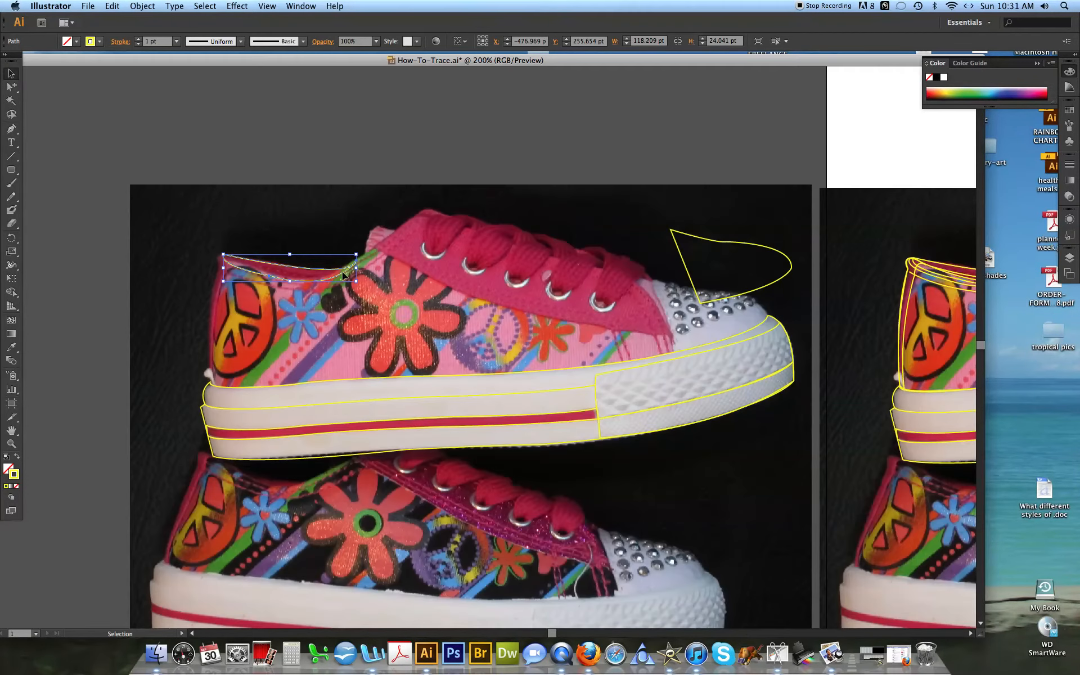
key("Delete")
left_click(675, 232)
key("Delete")
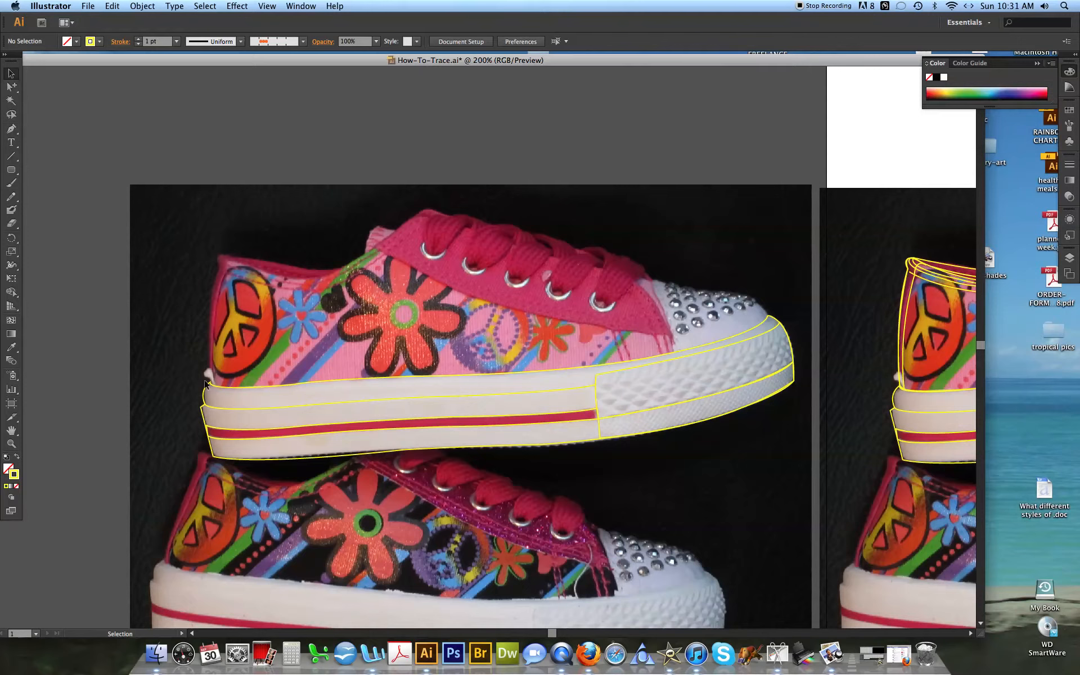
Change the stroke color from the color picker to bright green, keeping the fill empty.
double_click(15, 479)
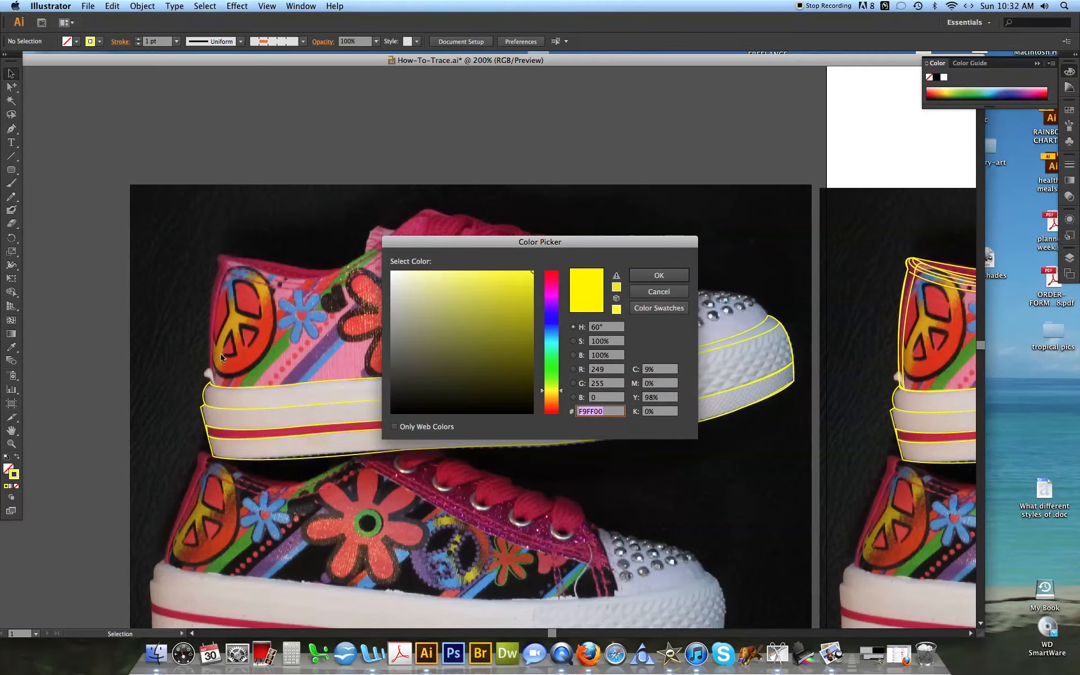
left_click_drag(554, 293, 562, 357)
left_click(652, 275)
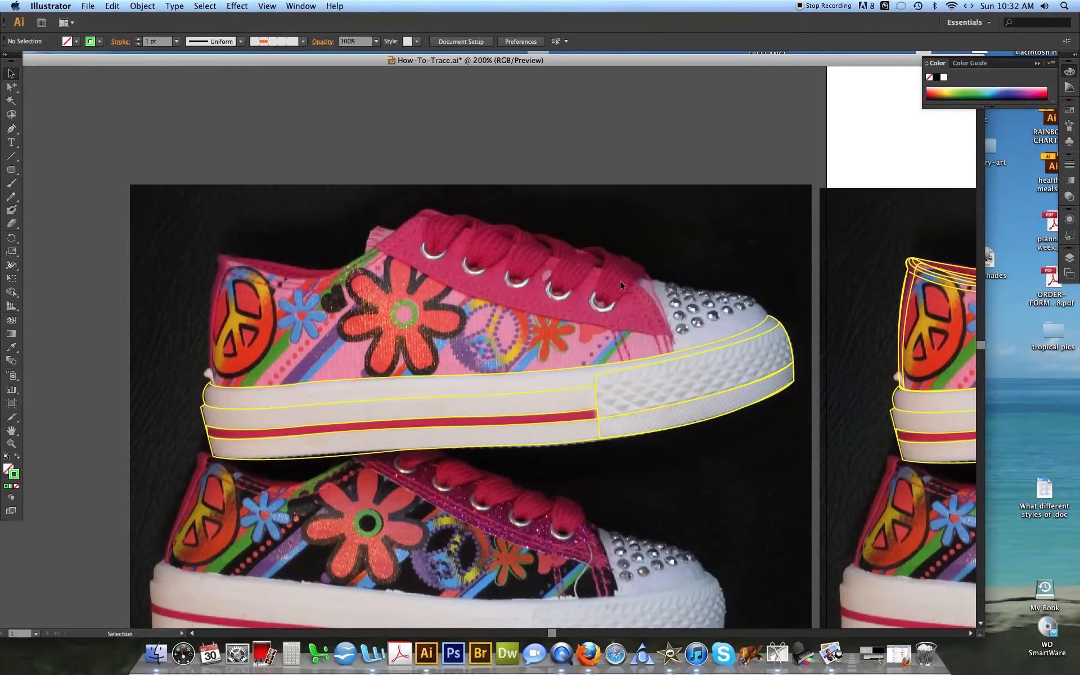
Trace the heel edge of the pink upper and its lower edge above the sole with the Pen tool.
left_click_drag(11, 129, 52, 134)
left_click_drag(223, 264, 221, 270)
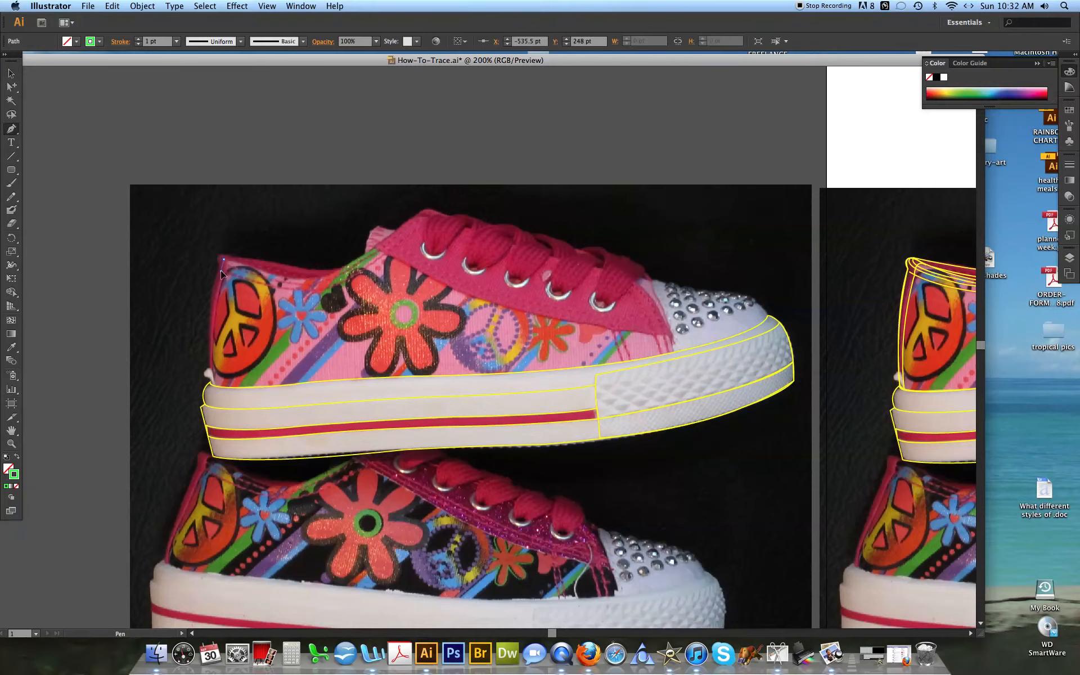
left_click_drag(212, 387, 216, 416)
left_click(212, 388, "alt")
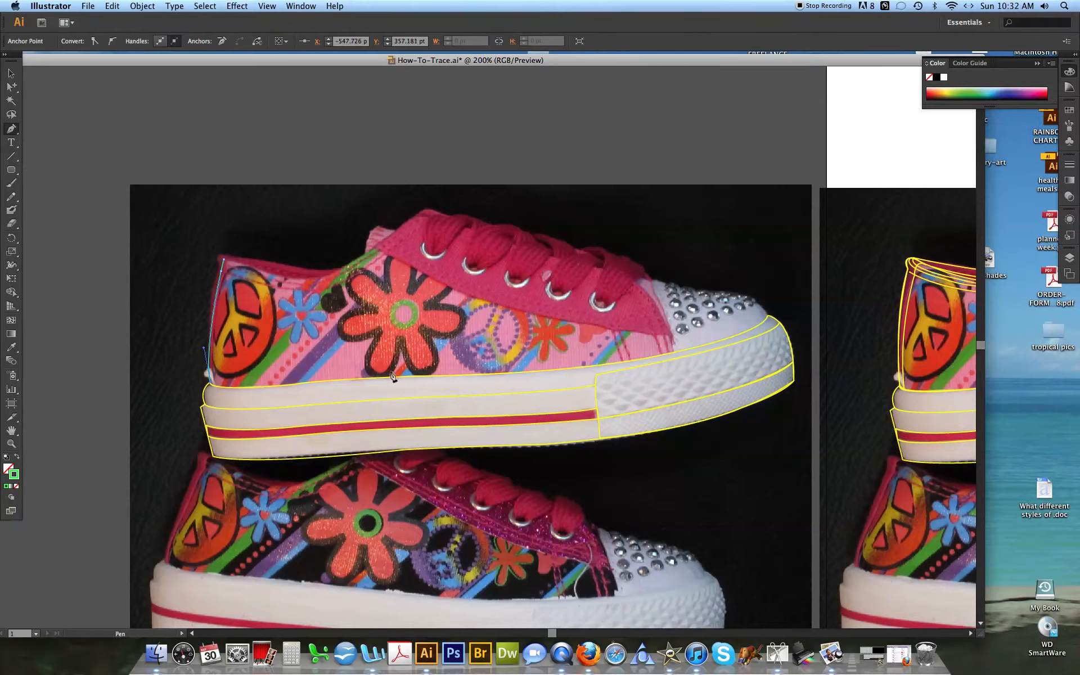
left_click_drag(375, 379, 539, 362)
left_click(376, 379)
left_click(559, 370)
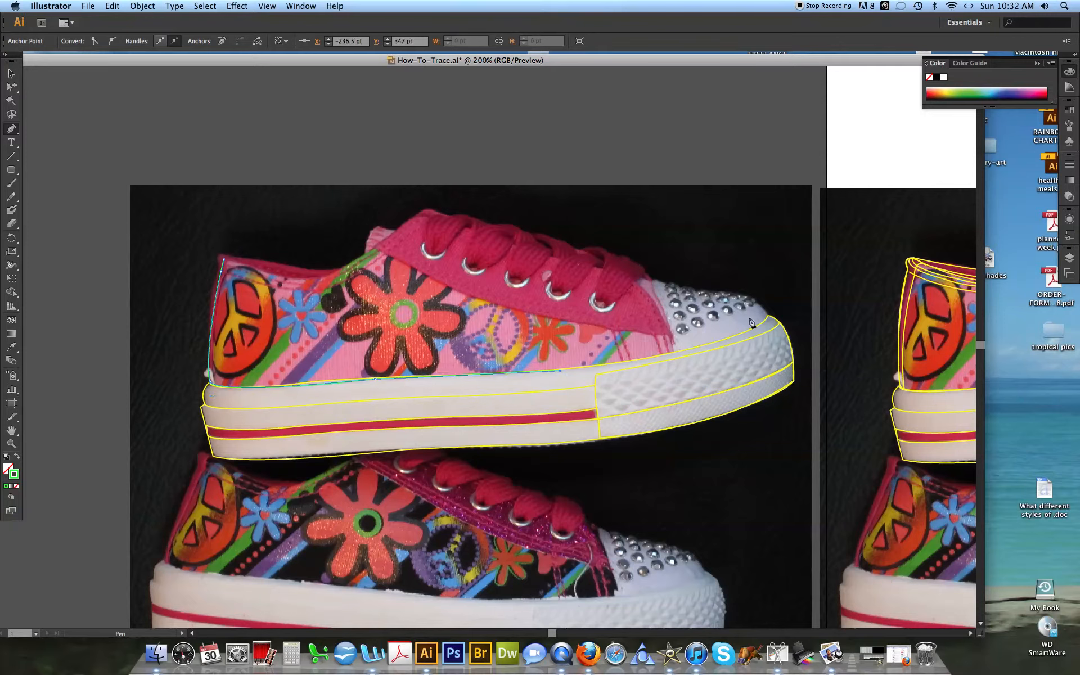
Continue the green outline up the toe side, along the laces and around the ankle opening, close it and deselect.
left_click_drag(676, 352, 686, 346)
left_click(677, 352)
left_click(652, 279)
left_click(610, 269)
left_click(379, 226)
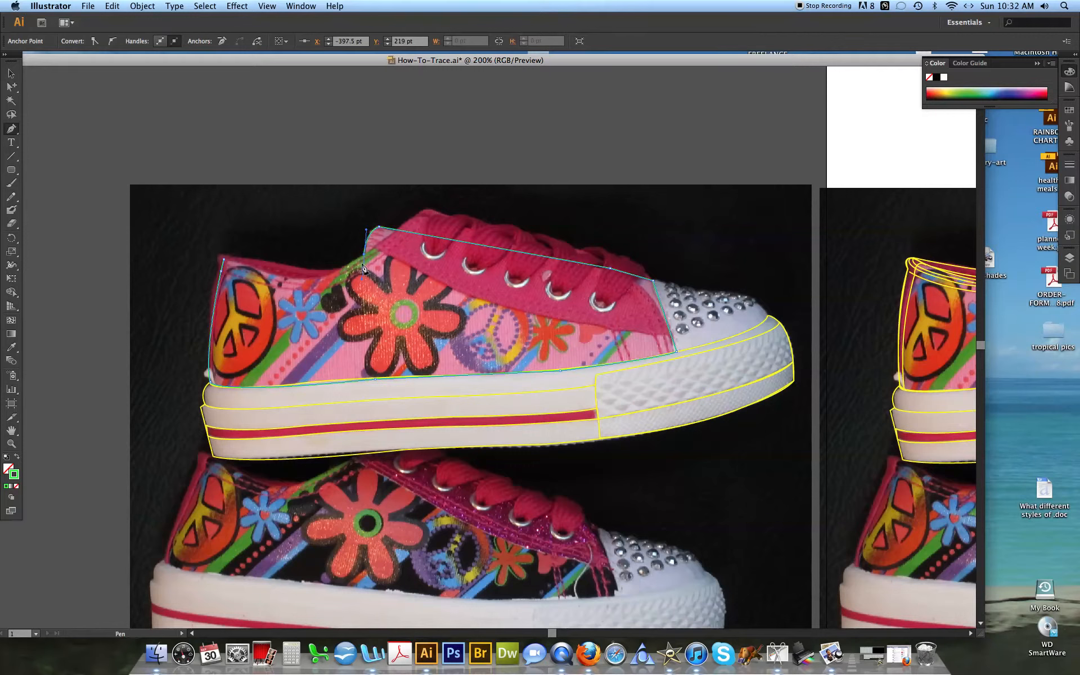
left_click(364, 254)
left_click_drag(224, 261, 129, 218)
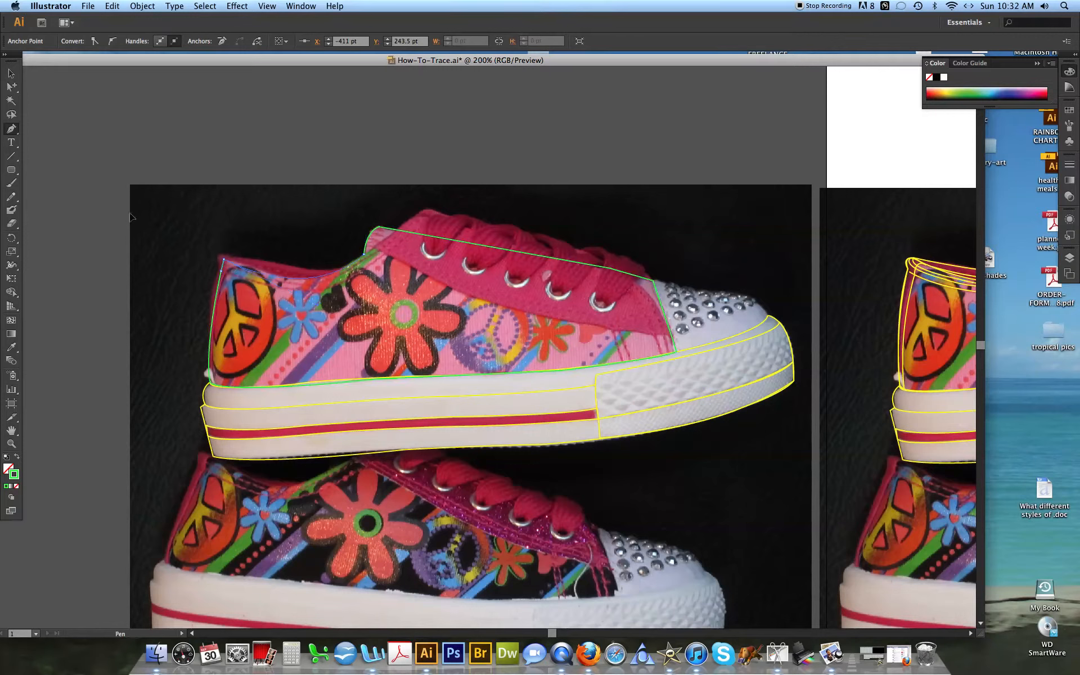
left_click(12, 73)
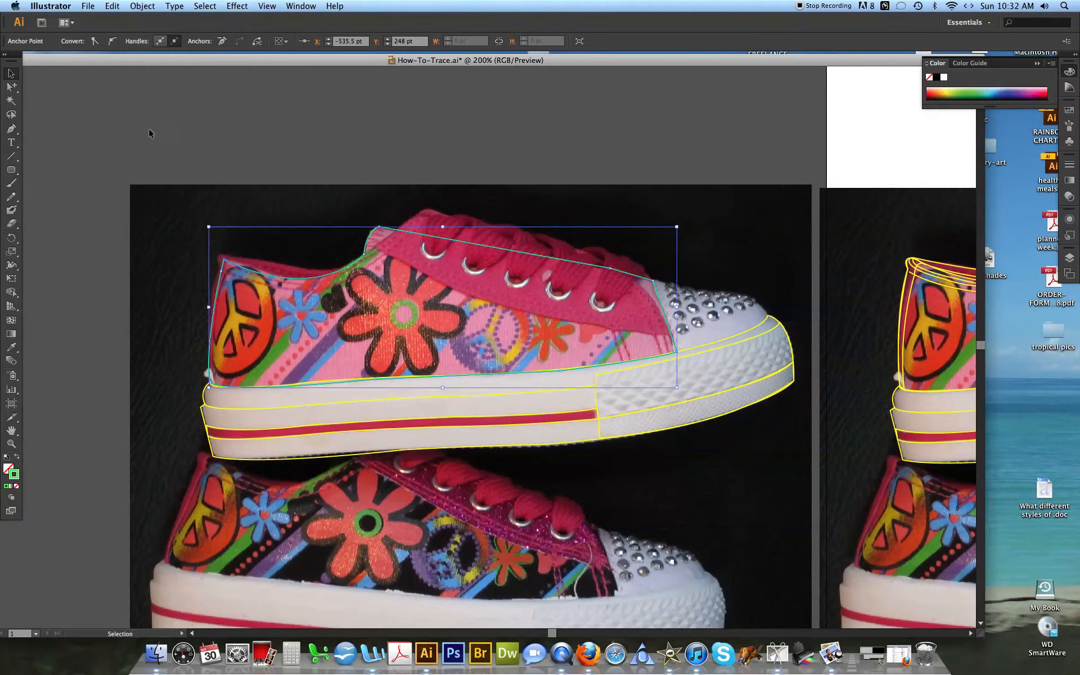
left_click(149, 133)
Try moving the green upper outline away from the photo, undo the move, and deselect it.
left_click(226, 262)
left_click_drag(225, 262, 156, 138)
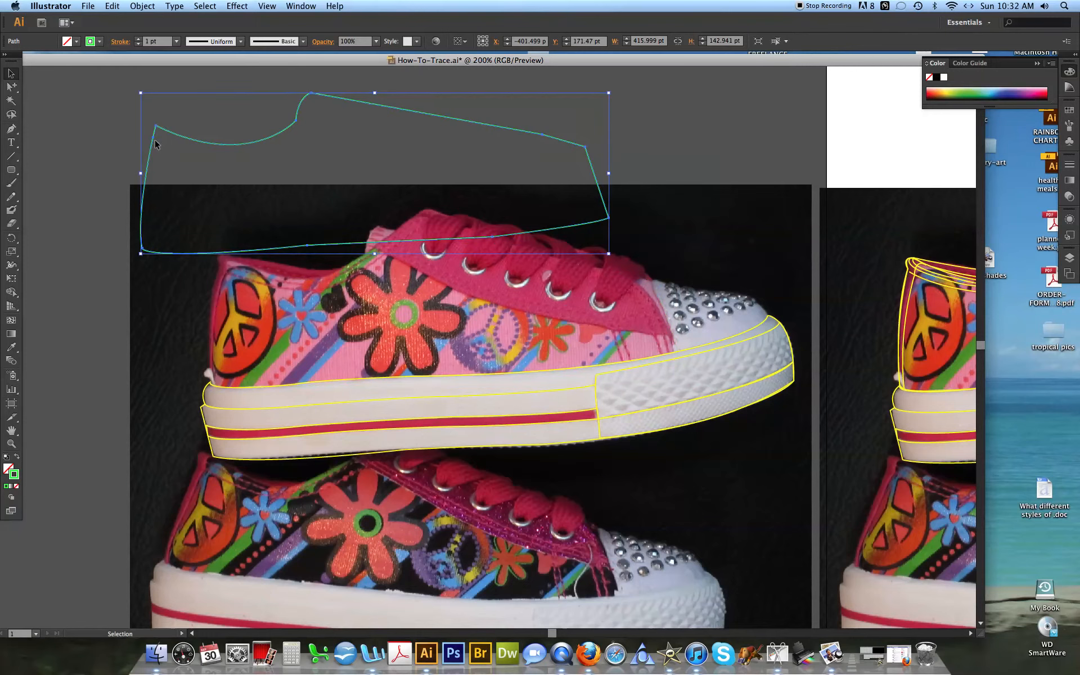
key("super+z")
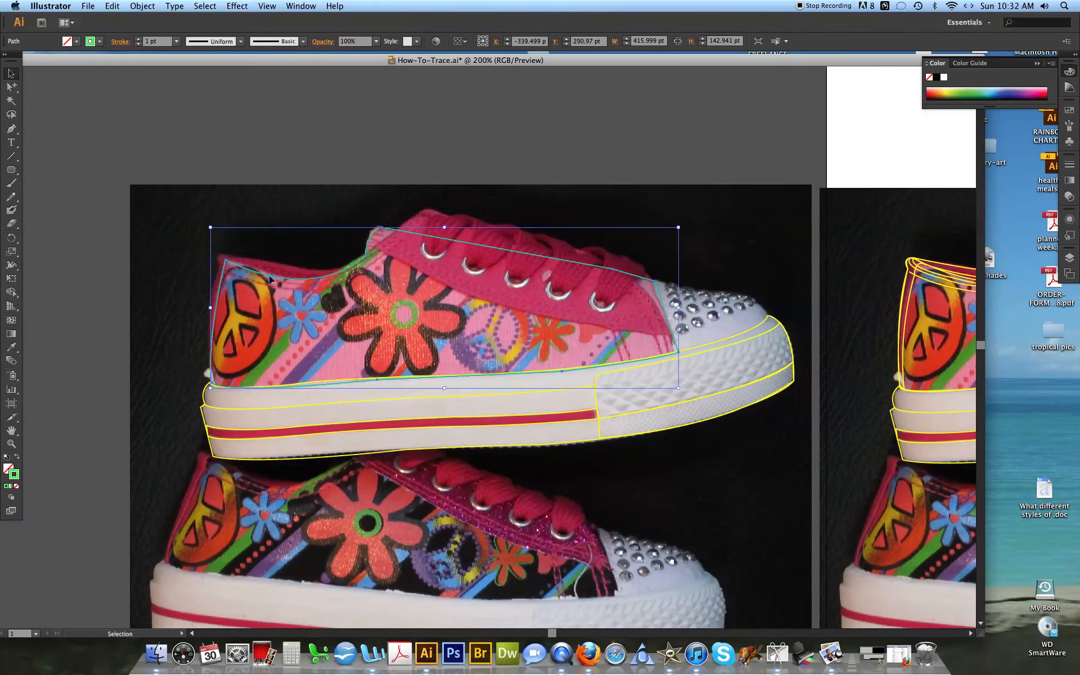
left_click(319, 149)
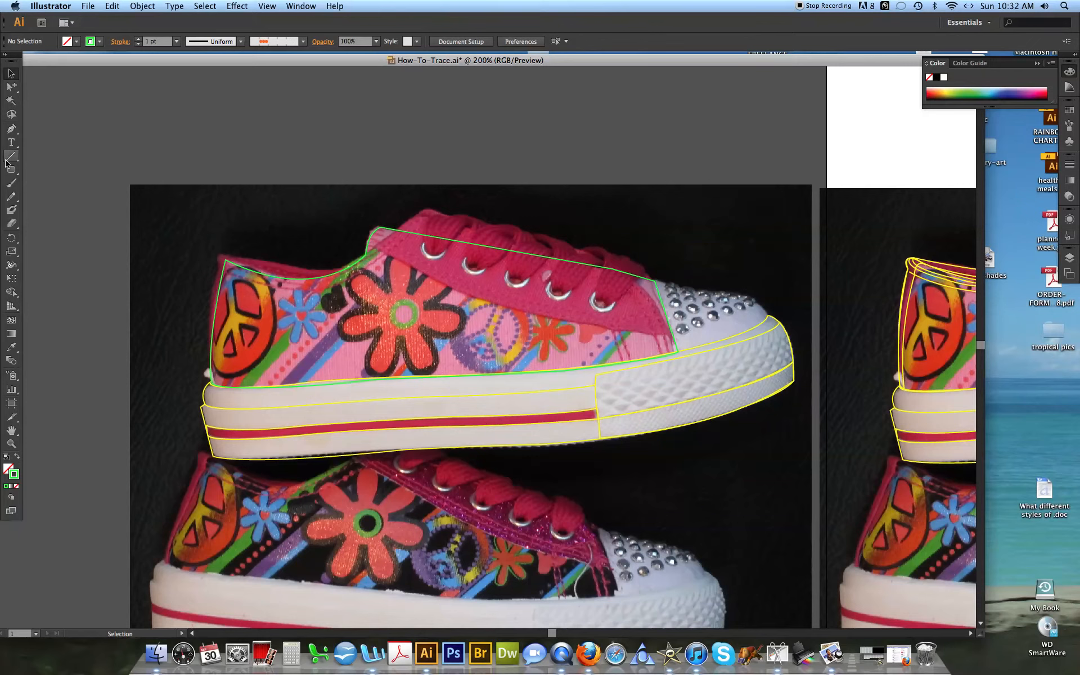
Set the Pen tool's stroke color to light violet-blue 9292FF.
left_click(11, 128)
double_click(16, 476)
type("0000FF")
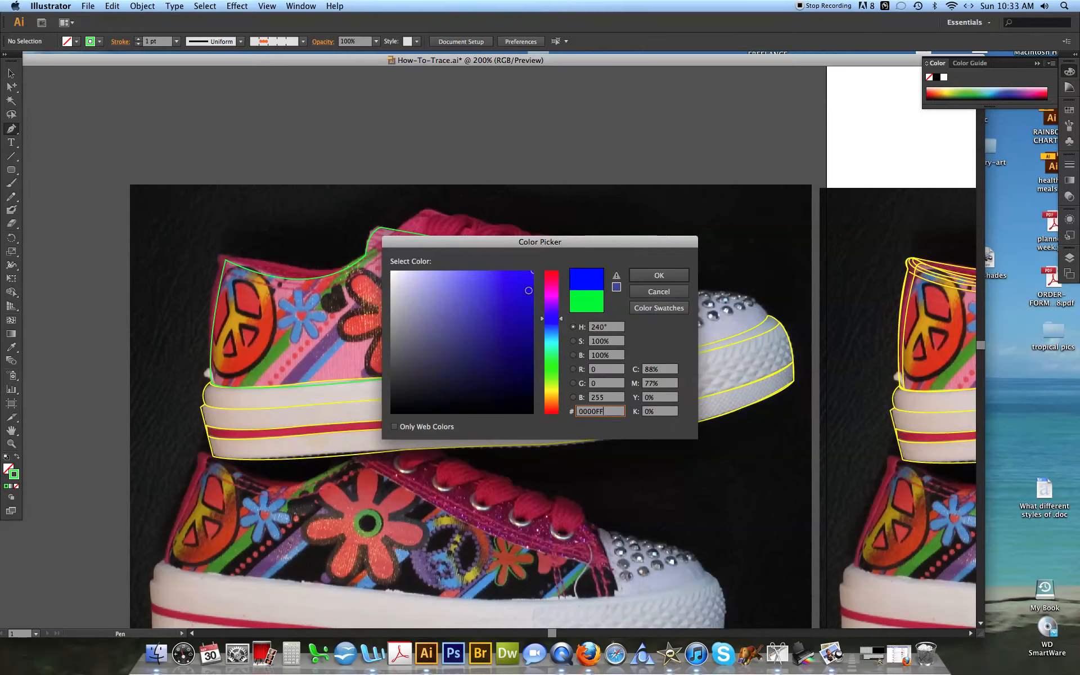
left_click(451, 271)
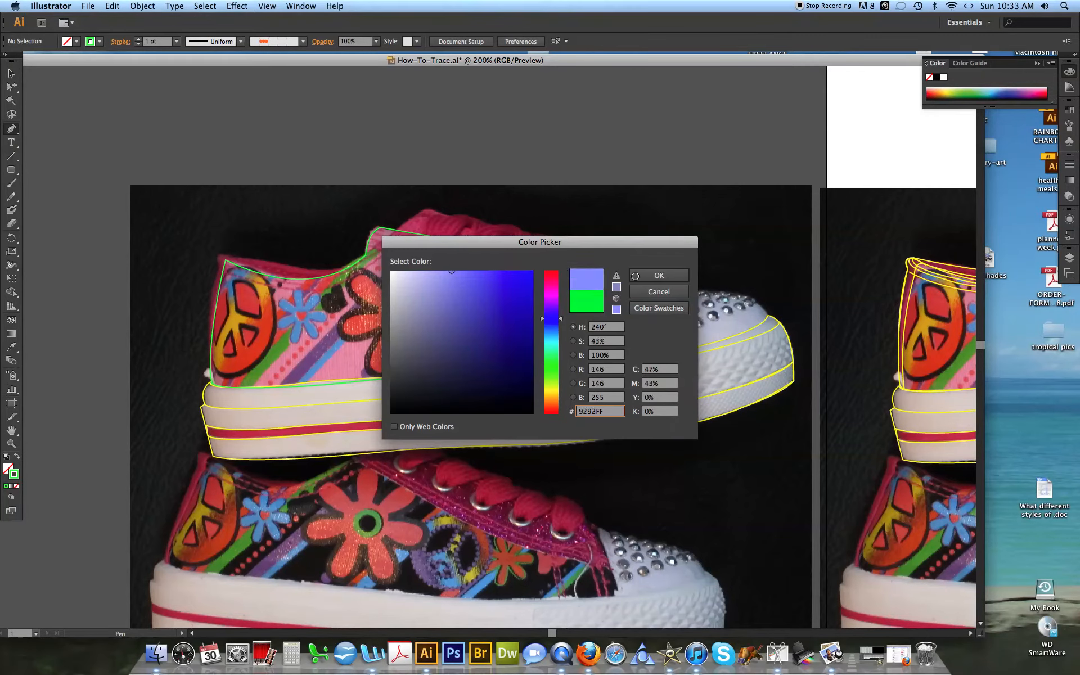
left_click(647, 276)
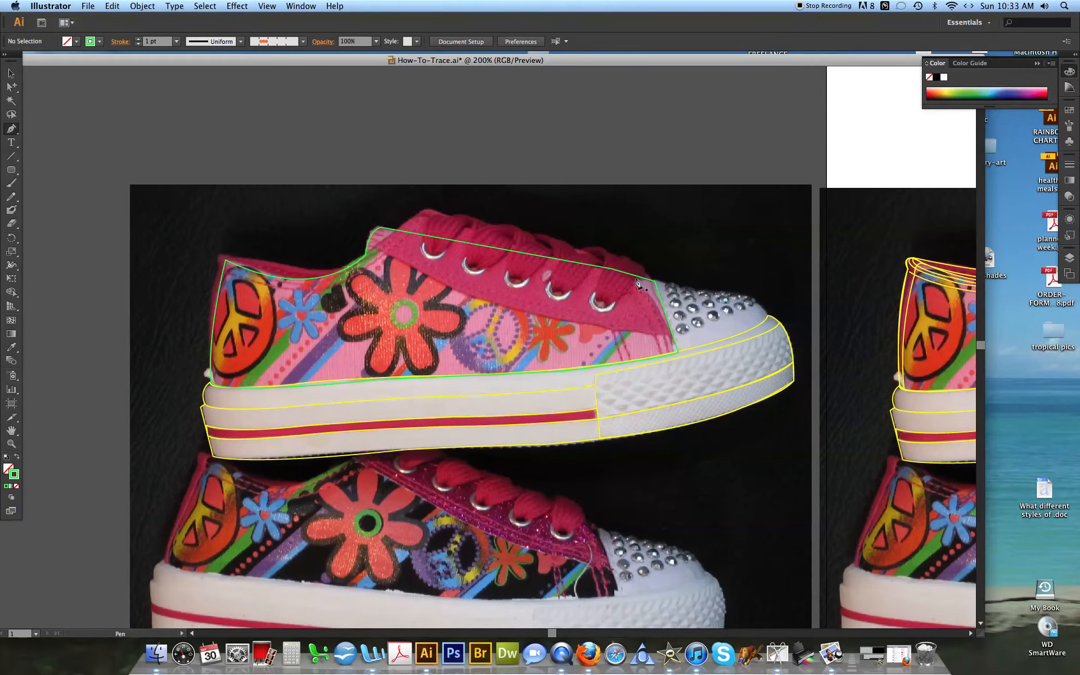
Trace the narrow heel strip from the ankle top down to the sole as a closed path, and deselect it.
left_click(219, 269)
left_click_drag(224, 254, 238, 260)
left_click(224, 254)
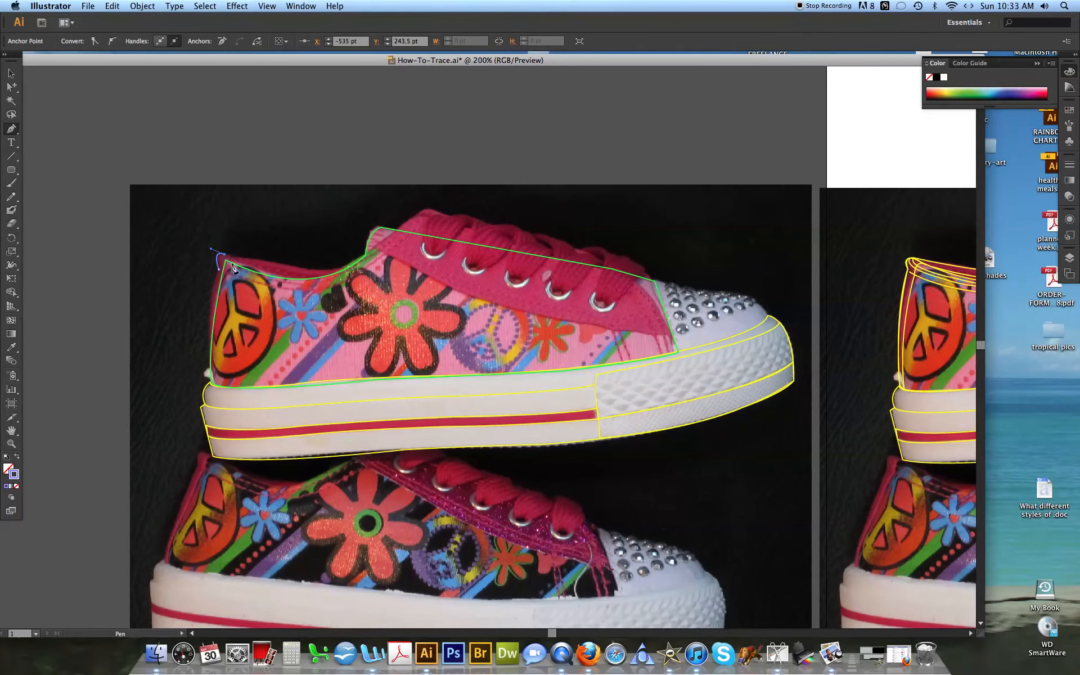
left_click(211, 386)
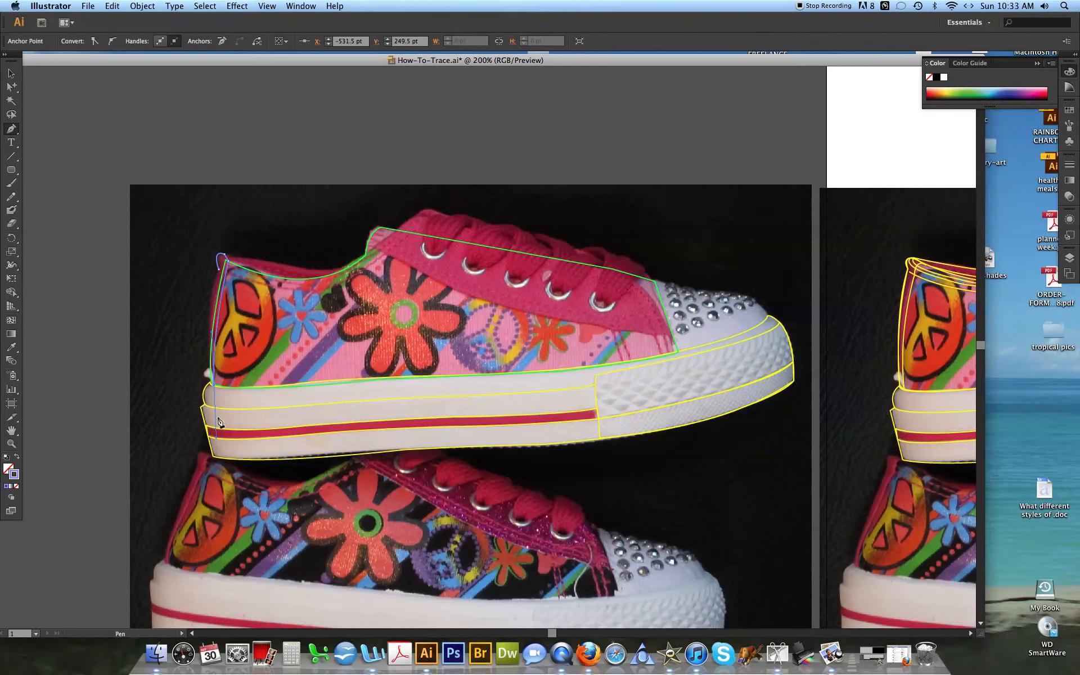
left_click(210, 382)
left_click_drag(218, 270, 229, 235)
left_click(10, 74)
key("super+shift+a")
Trace the top edge of the lace panel with the Pen tool, from the tongue side toward the toe.
left_click(11, 129)
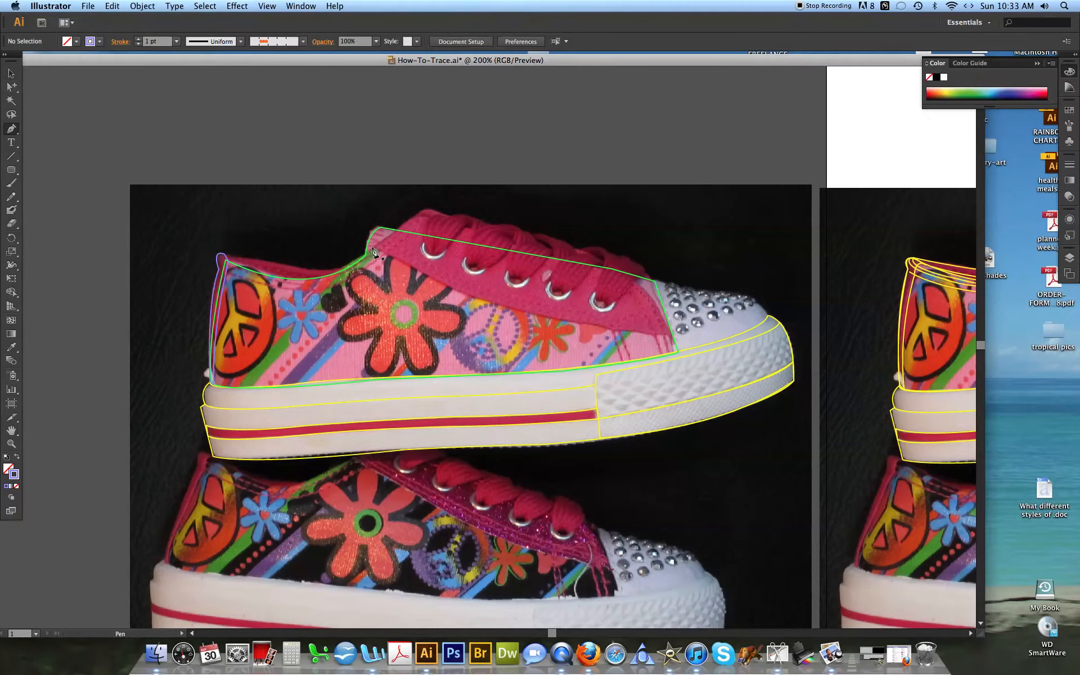
left_click(372, 248)
left_click_drag(413, 212, 454, 229)
left_click(406, 222)
left_click(438, 219)
left_click(474, 230)
left_click(518, 246)
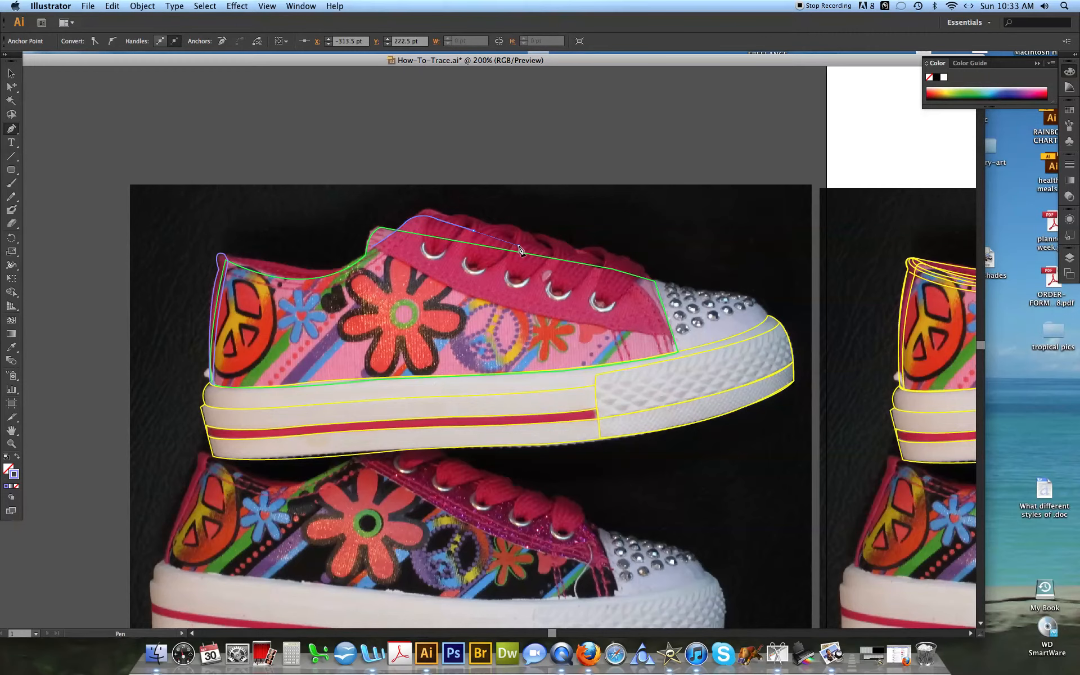
left_click(562, 257)
left_click(606, 268)
Trace the lace panel's toe end and lower edge below the eyelets, close the outline and deselect it.
left_click_drag(688, 397, 691, 393)
left_click_drag(482, 304, 478, 303)
left_click(561, 320)
left_click_drag(371, 246, 265, 210)
left_click(10, 73)
left_click(120, 186)
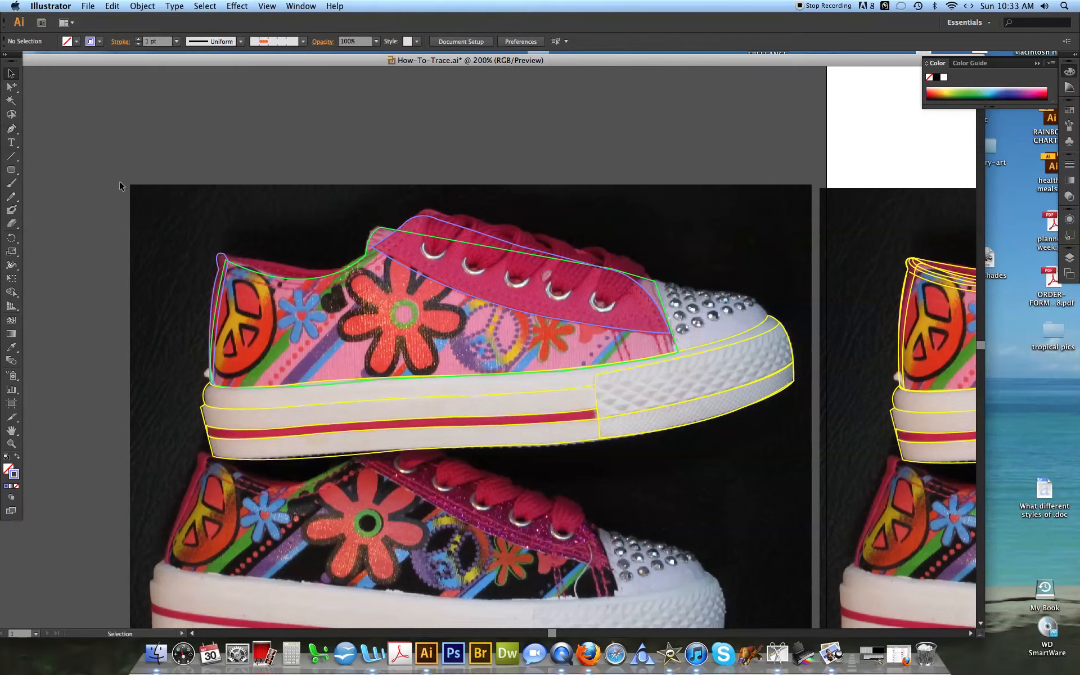
Draw a closed outline around the lace that passes through the uppermost eyelet, and deselect it.
left_click(11, 128)
left_click(427, 249)
left_click_drag(444, 216, 474, 229)
left_click(470, 221)
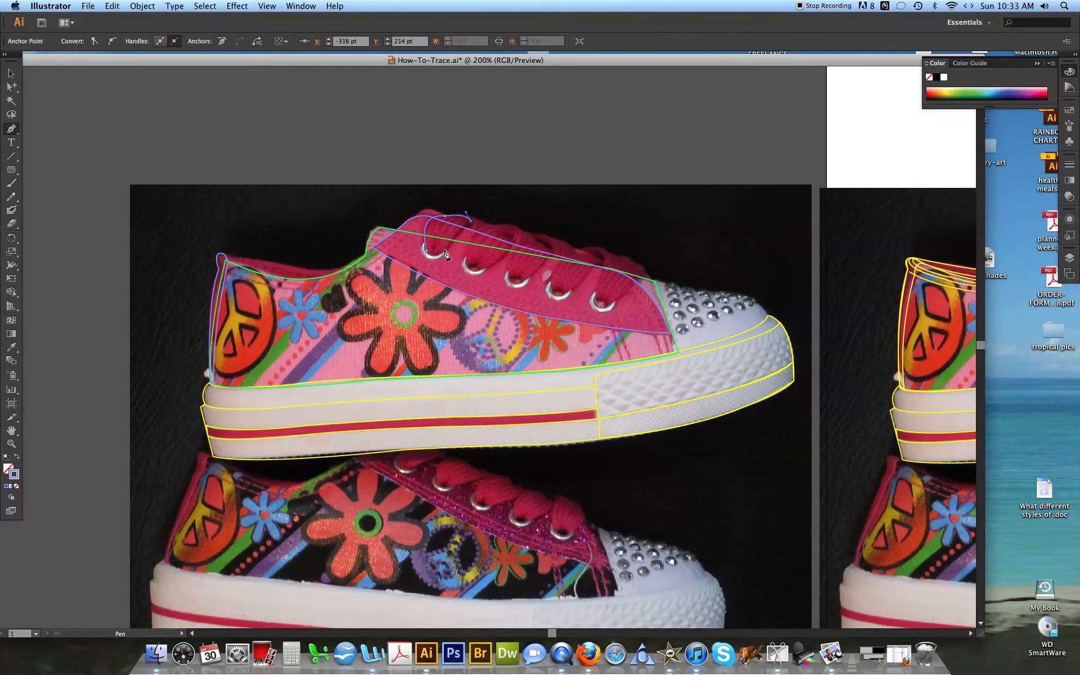
left_click(445, 248)
left_click_drag(427, 251, 419, 241)
left_click(11, 74)
left_click(177, 201)
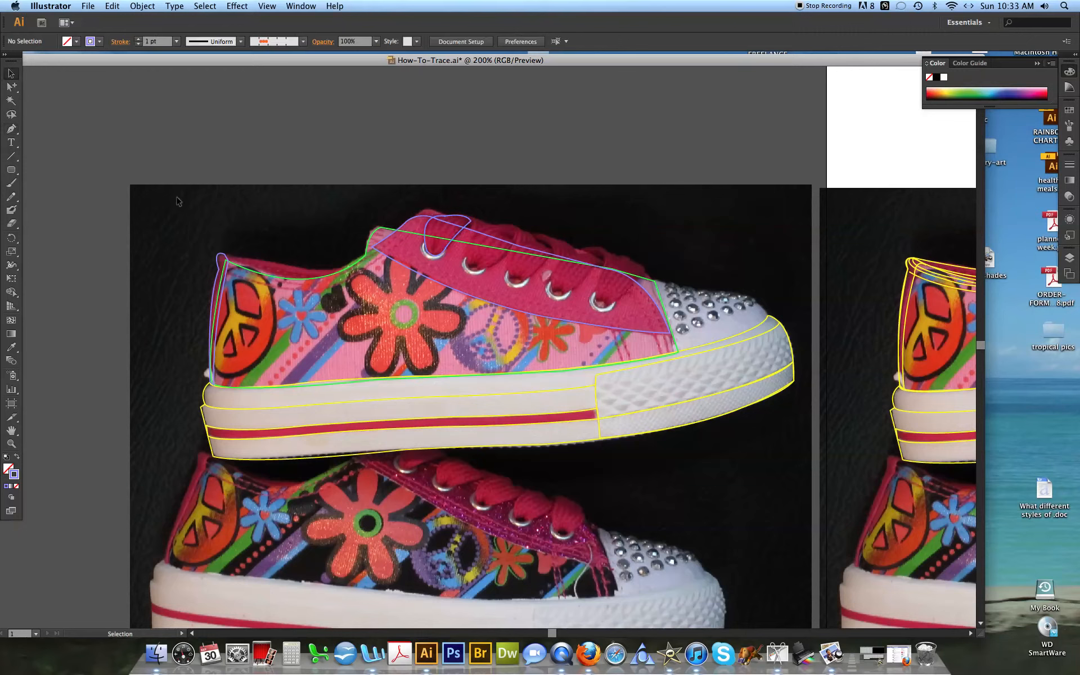
Swap the main upper outline's stroke to a fill and set that fill to light pink.
left_click(254, 271)
left_click(16, 457)
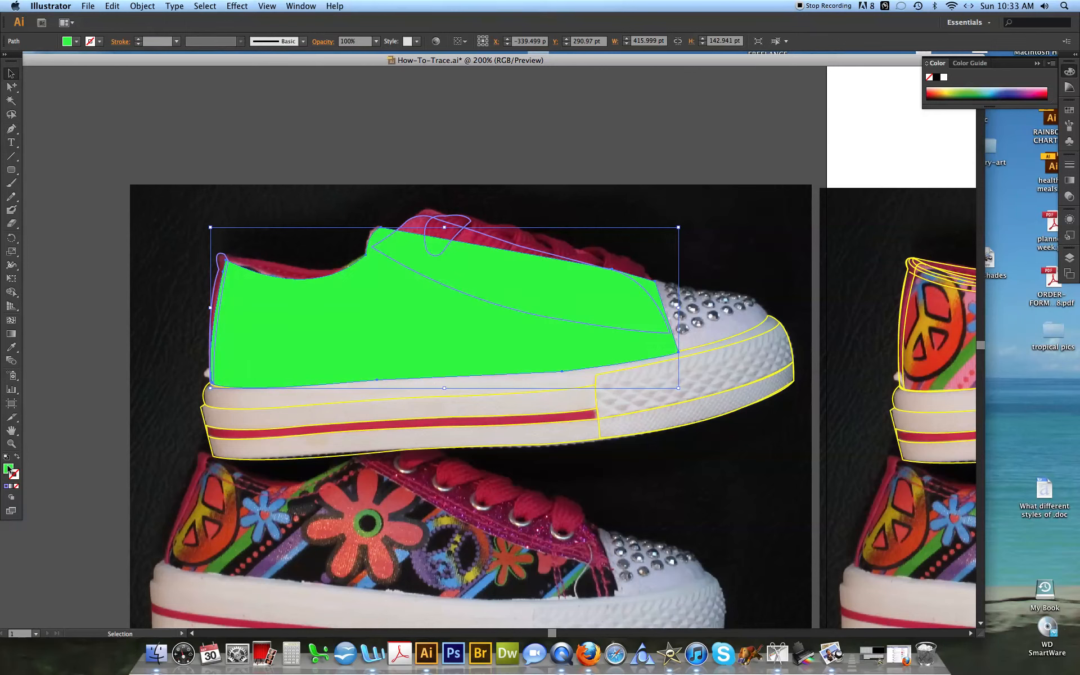
double_click(9, 468)
left_click_drag(550, 305, 551, 287)
left_click(427, 279)
left_click(659, 275)
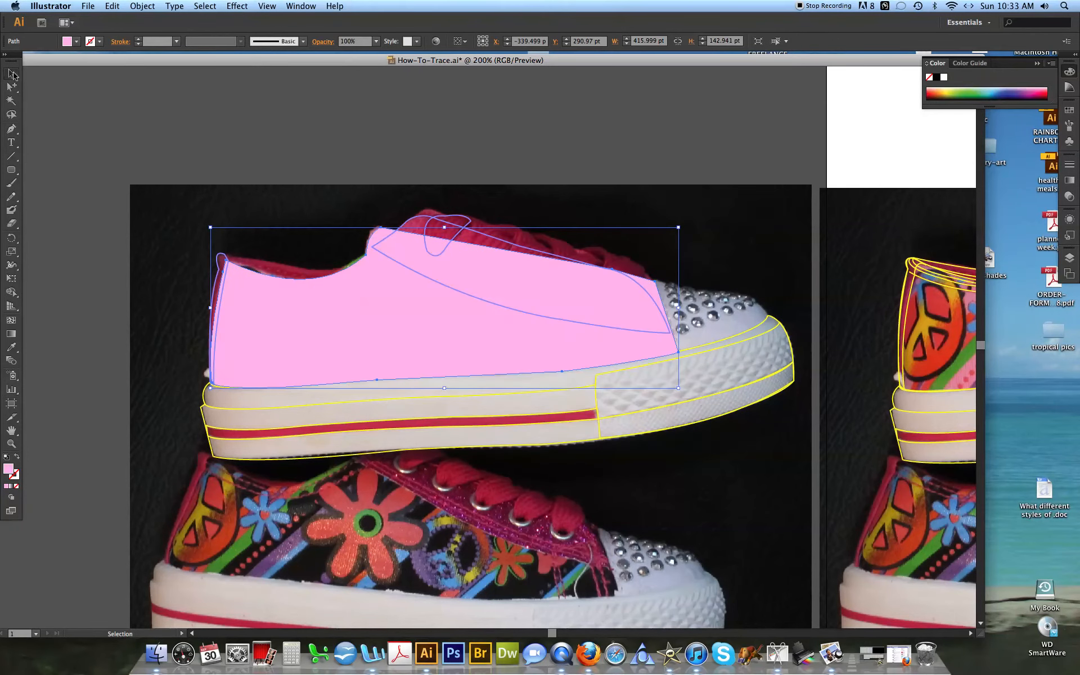
Swap the heel strip's and lace panel's strokes to fills, color both hot pink, and deselect them.
left_click(227, 255)
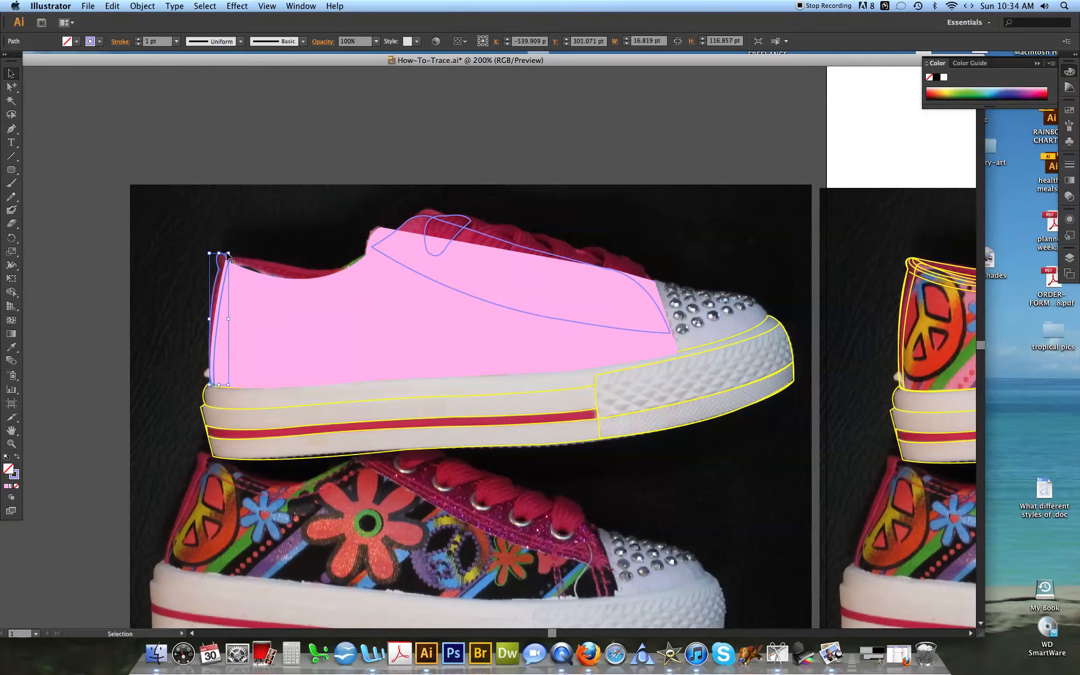
left_click(407, 228)
left_click(17, 457)
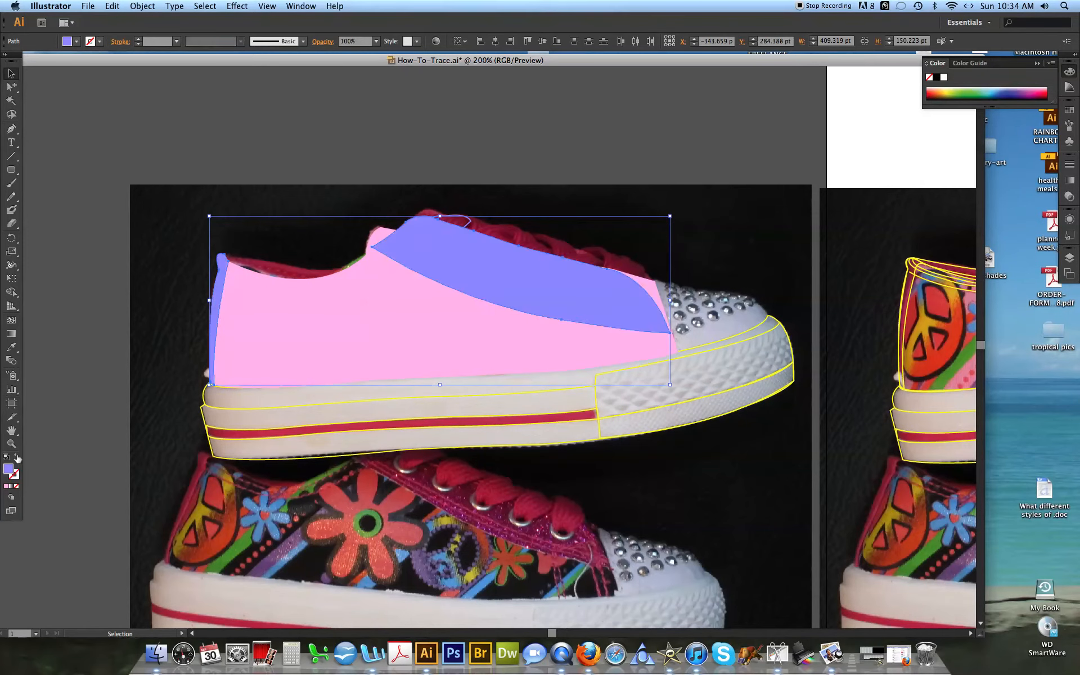
double_click(9, 470)
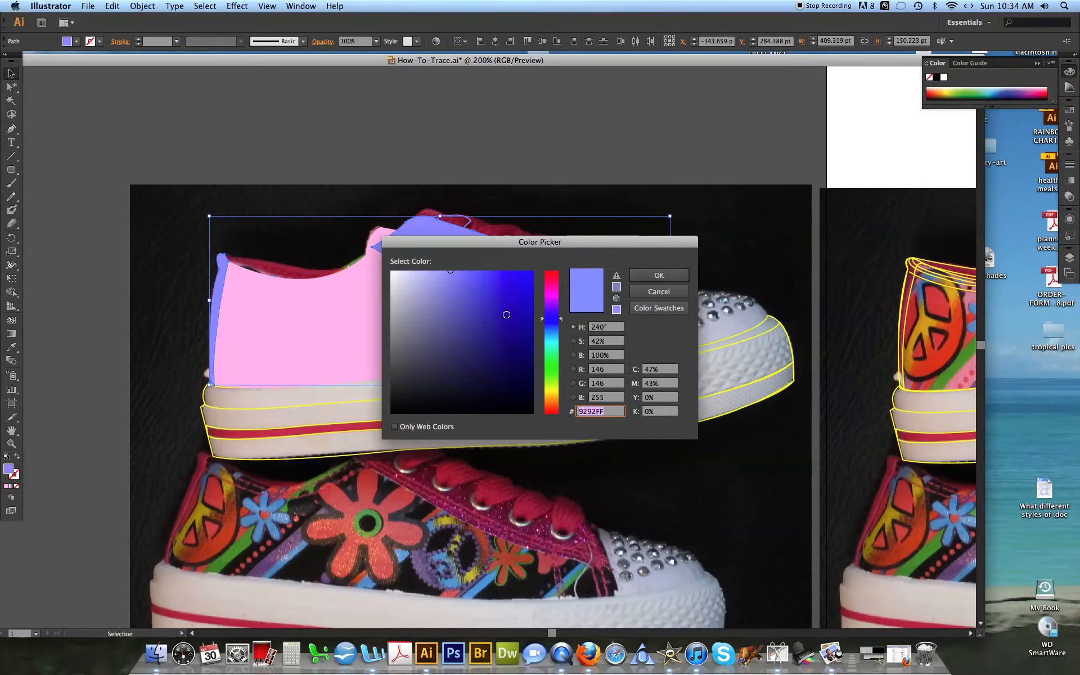
type("FF94D9")
mouse_move(484, 279)
left_mouse_down()
mouse_move(475, 279)
mouse_move(487, 278)
left_mouse_up()
left_click(653, 275)
left_click(486, 172)
Fill the uppermost lace shape with the lace panel's hot pink, darken that fill to magenta, and deselect it.
left_click(465, 221)
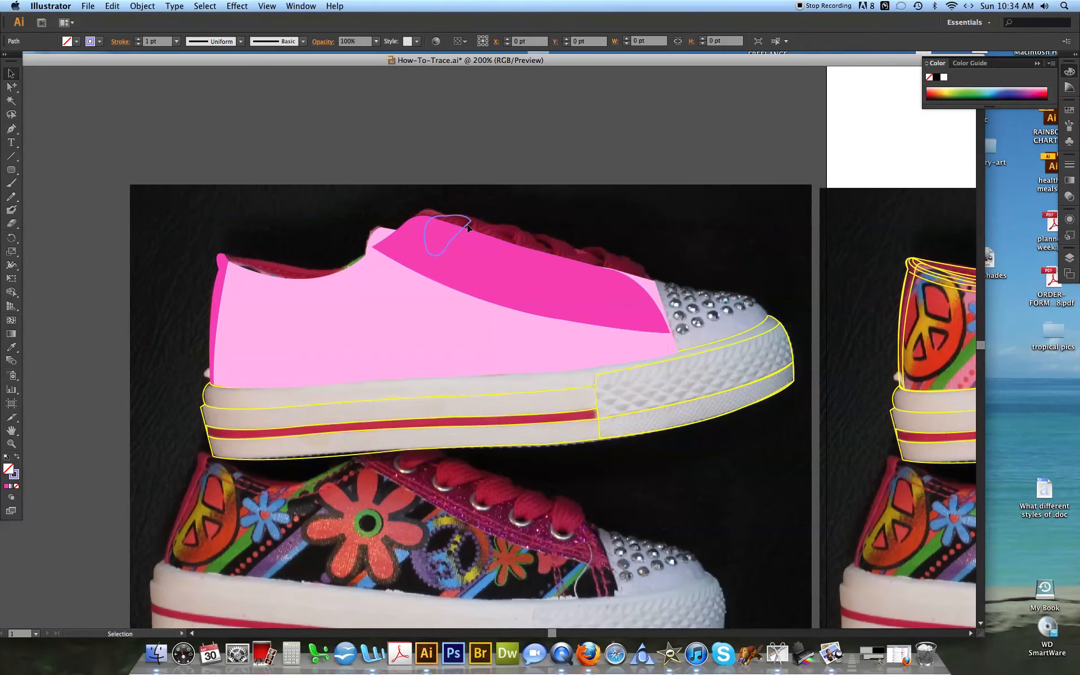
left_click(11, 347)
left_click(495, 261)
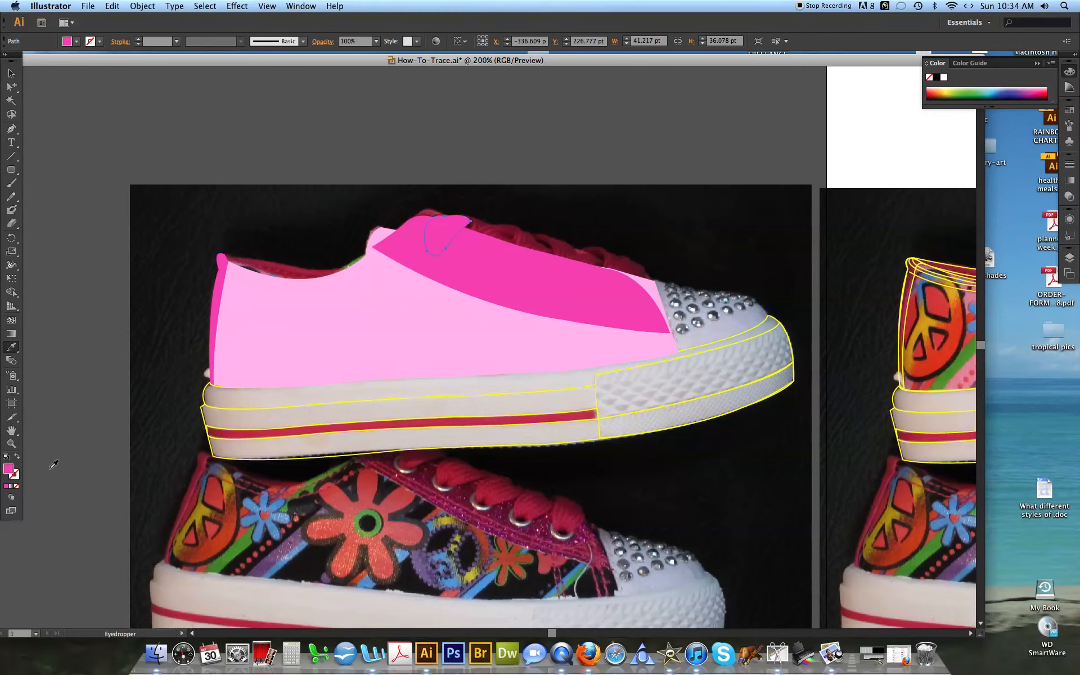
double_click(10, 470)
left_click(507, 286)
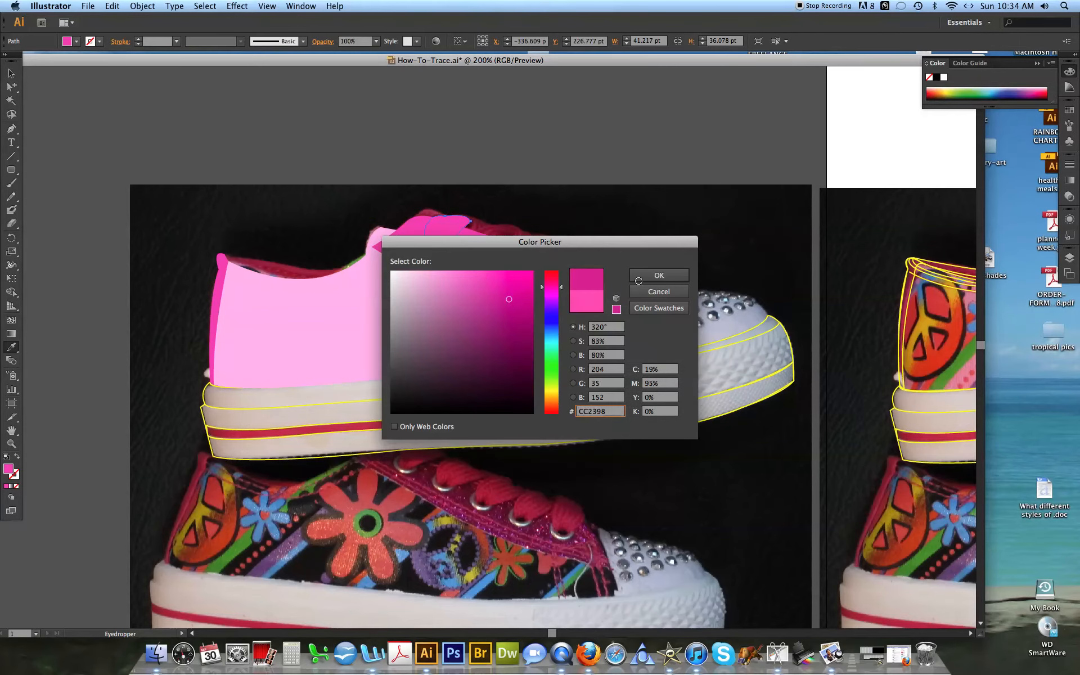
left_click(651, 275)
left_click(11, 73)
left_click(270, 236)
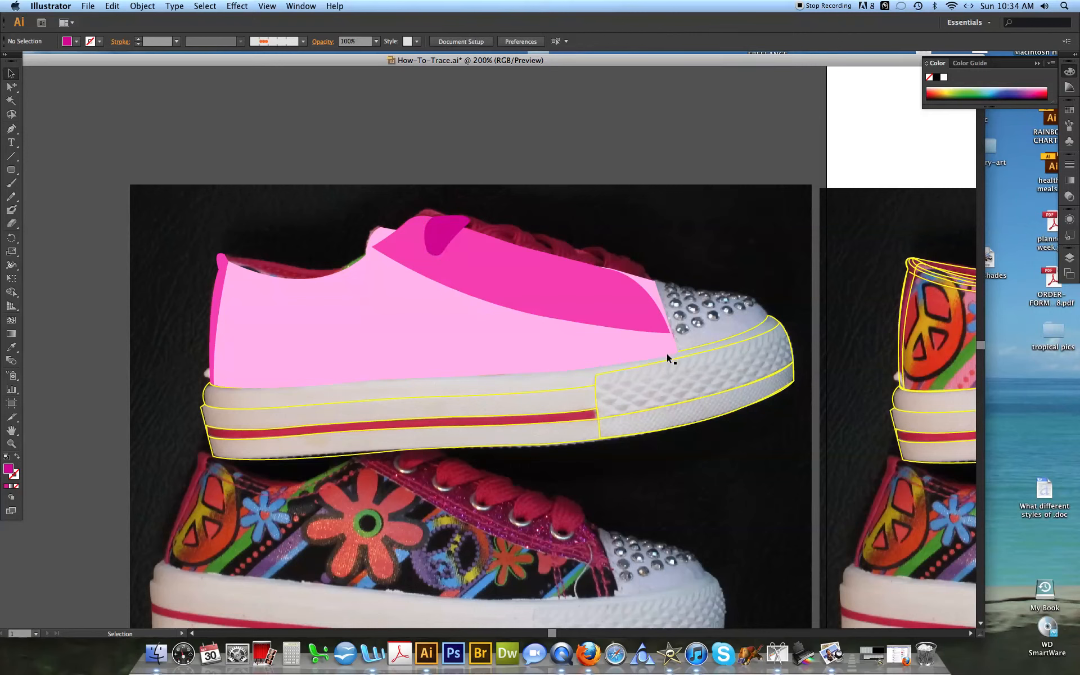
Give the sole outline and its inner band and toe-guard lines the default white fill and black stroke, and deselect them.
left_click(773, 324)
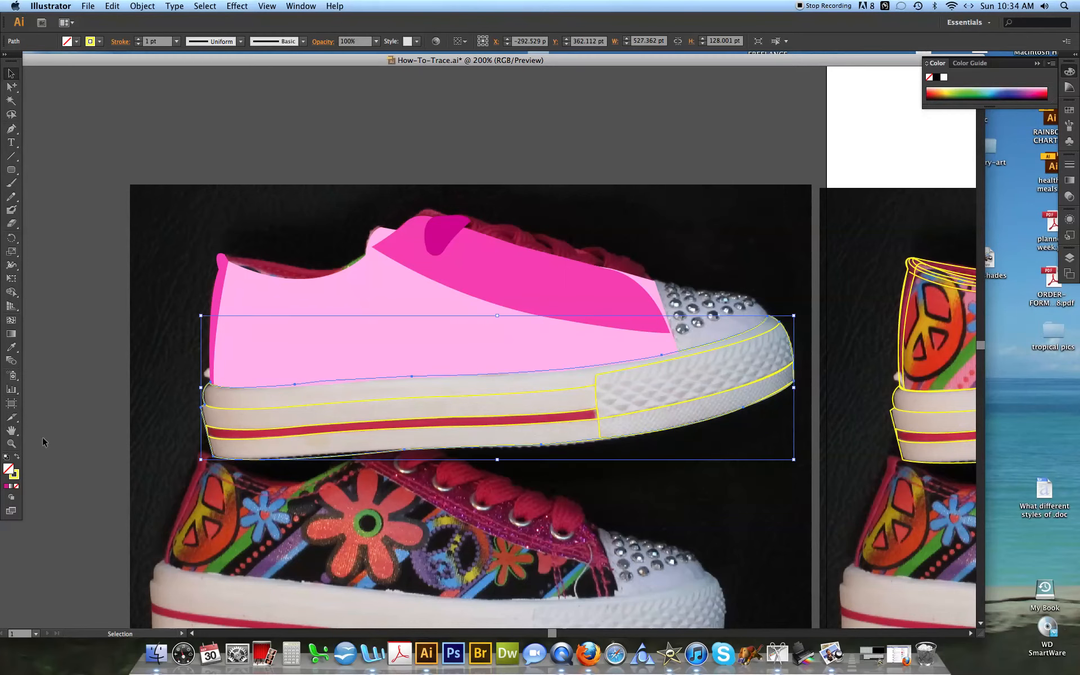
left_click(6, 458)
left_click(594, 388)
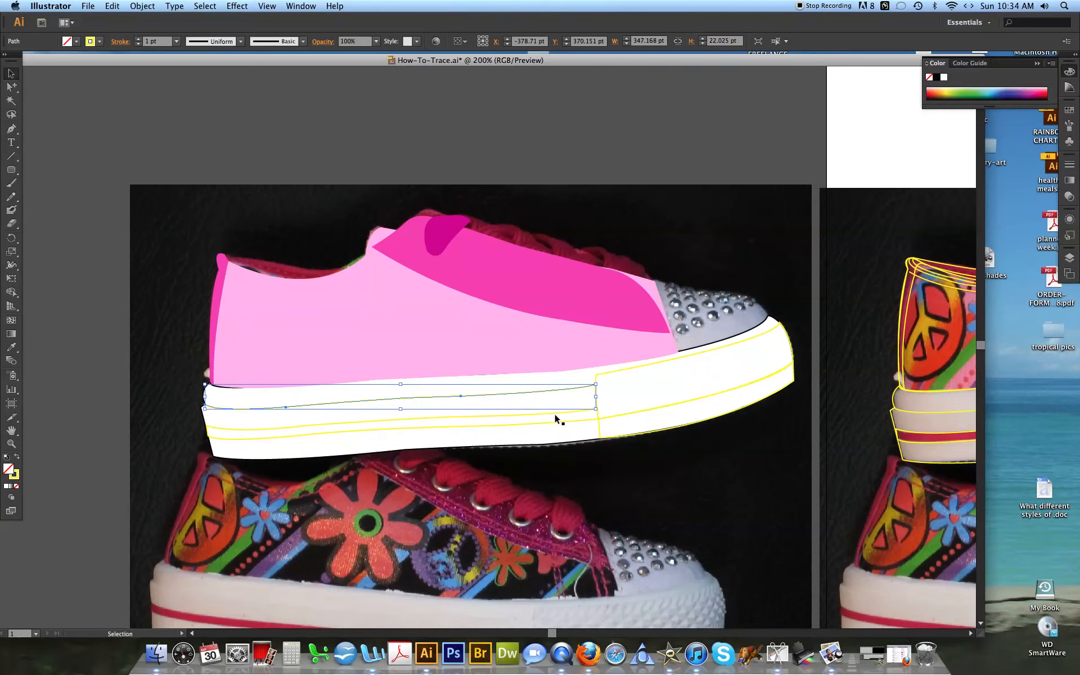
left_click(551, 419, "shift")
left_click(605, 379, "shift")
left_click(6, 456)
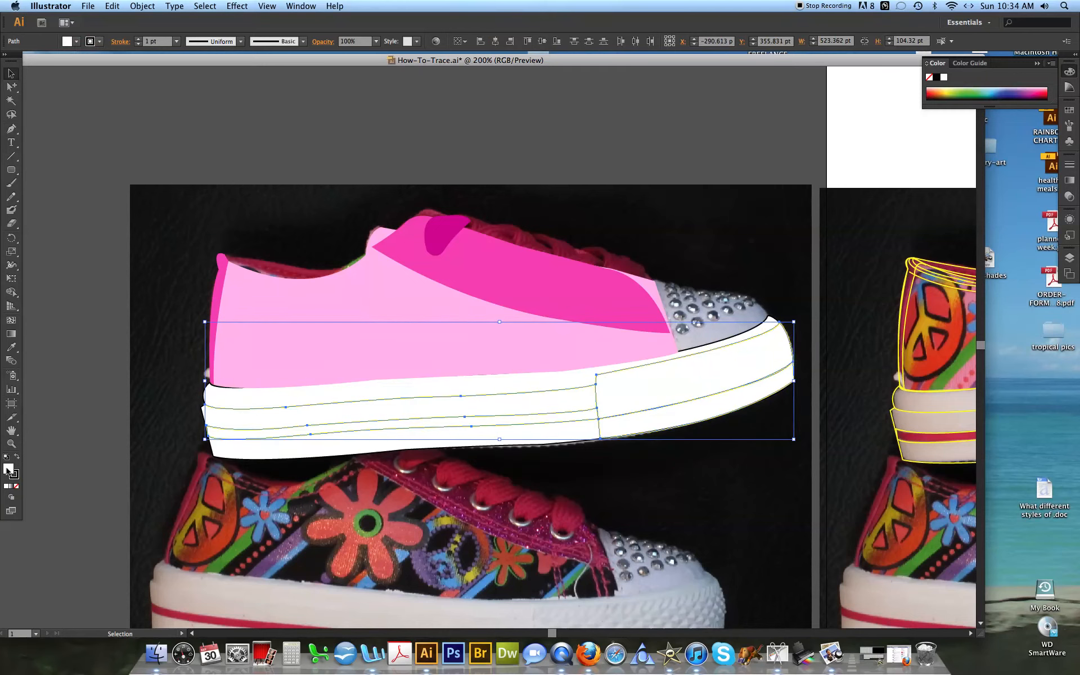
left_click(100, 434)
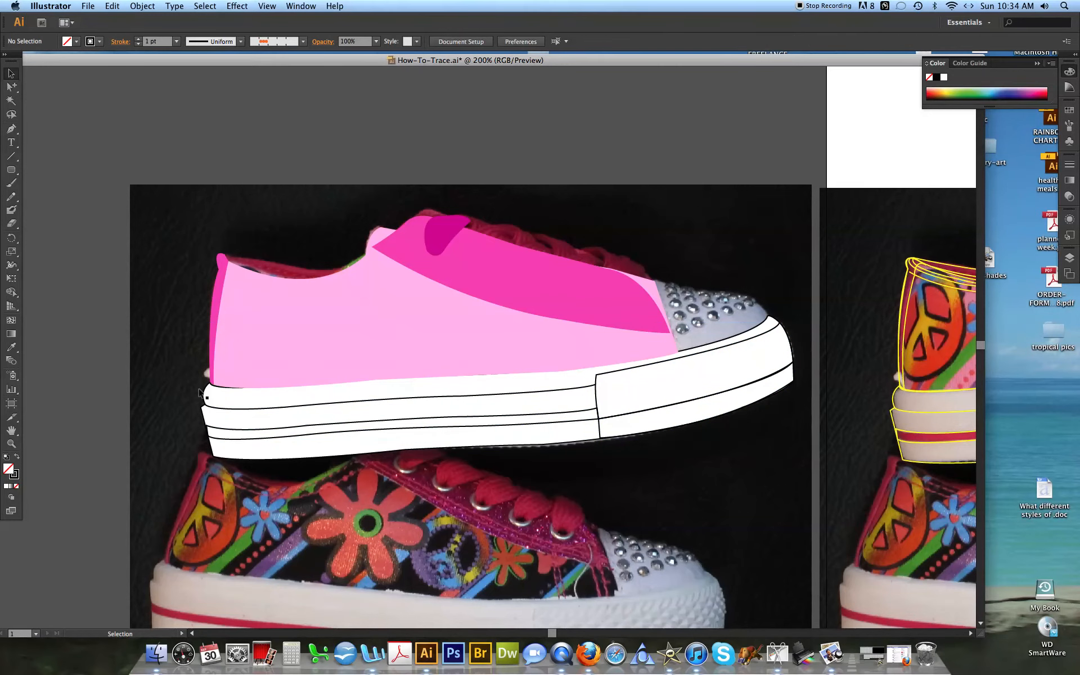
Add a black stroke to the pink upper, heel strip, lace panel and uppermost lace shapes, and deselect them.
left_click(213, 299)
left_click(172, 285)
left_click(278, 287)
left_click(456, 222, "shift")
left_click(455, 223, "shift")
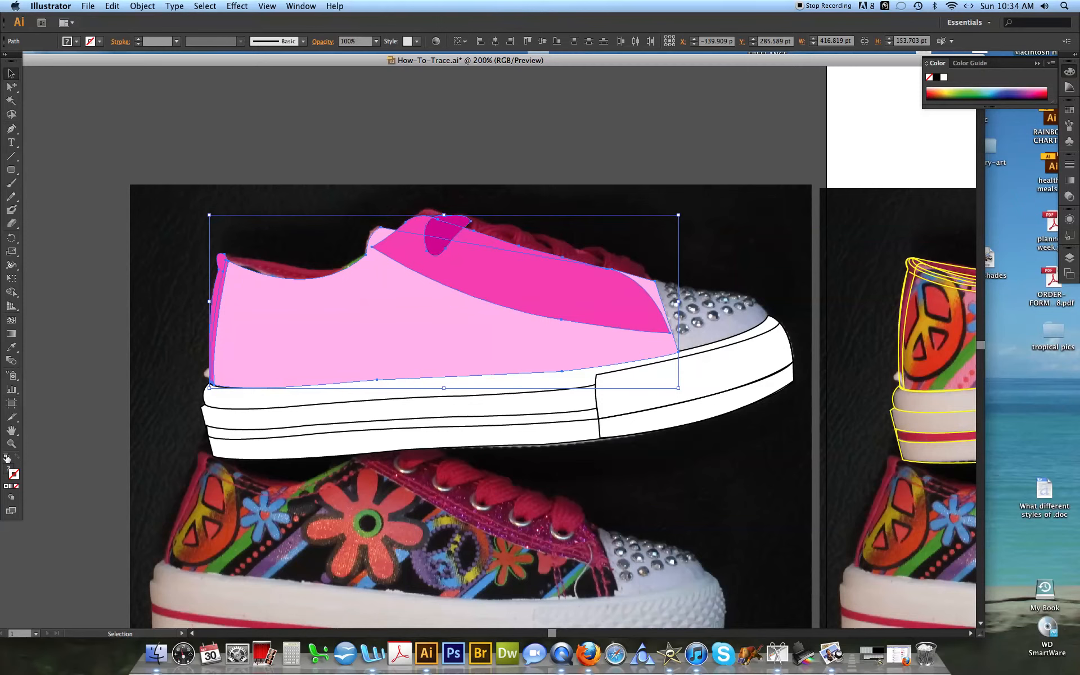
left_click(937, 78)
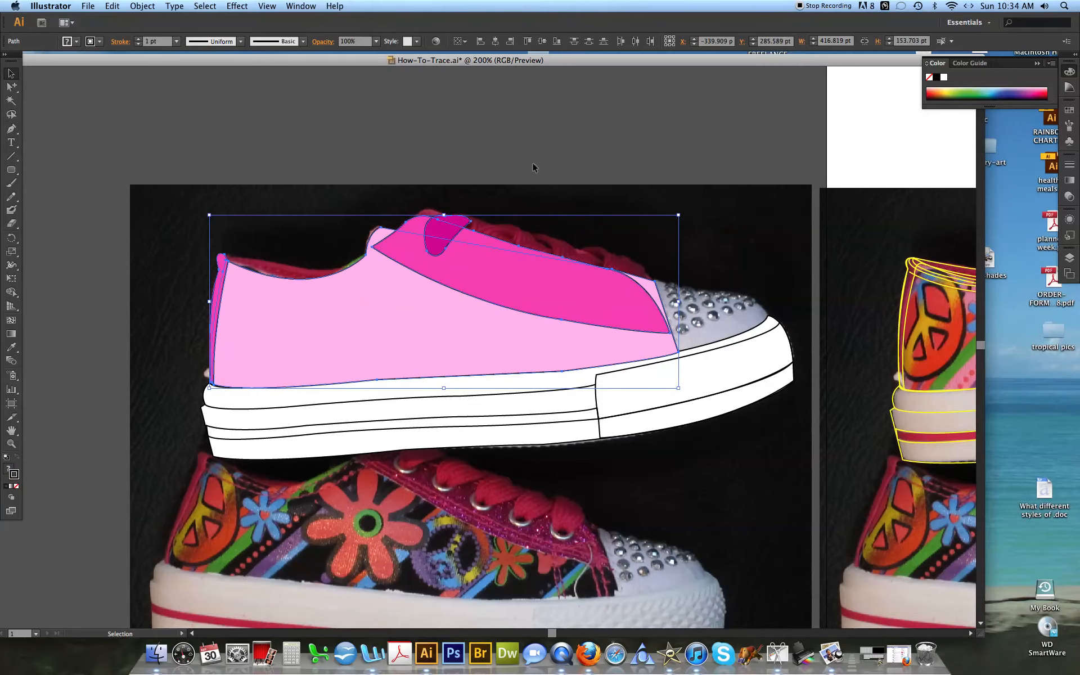
left_click(554, 232)
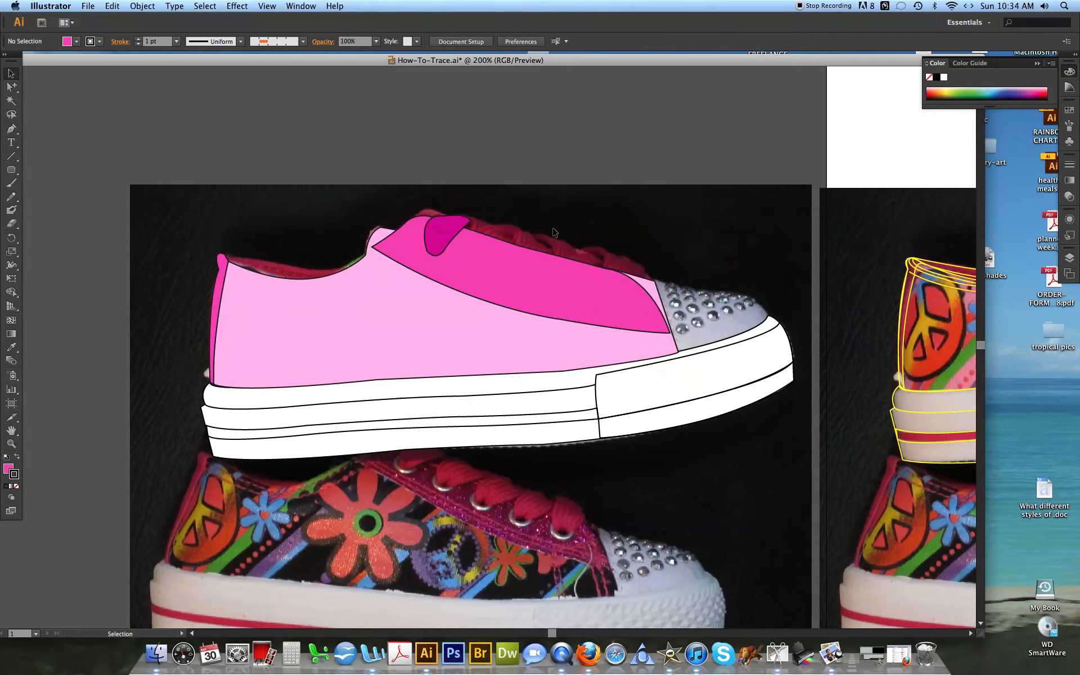
Draw an ellipse about 23.5 by 18 pt over the uppermost eyelet on the photo copy traced in yellow.
left_click(11, 431)
left_click_drag(476, 417, 353, 386)
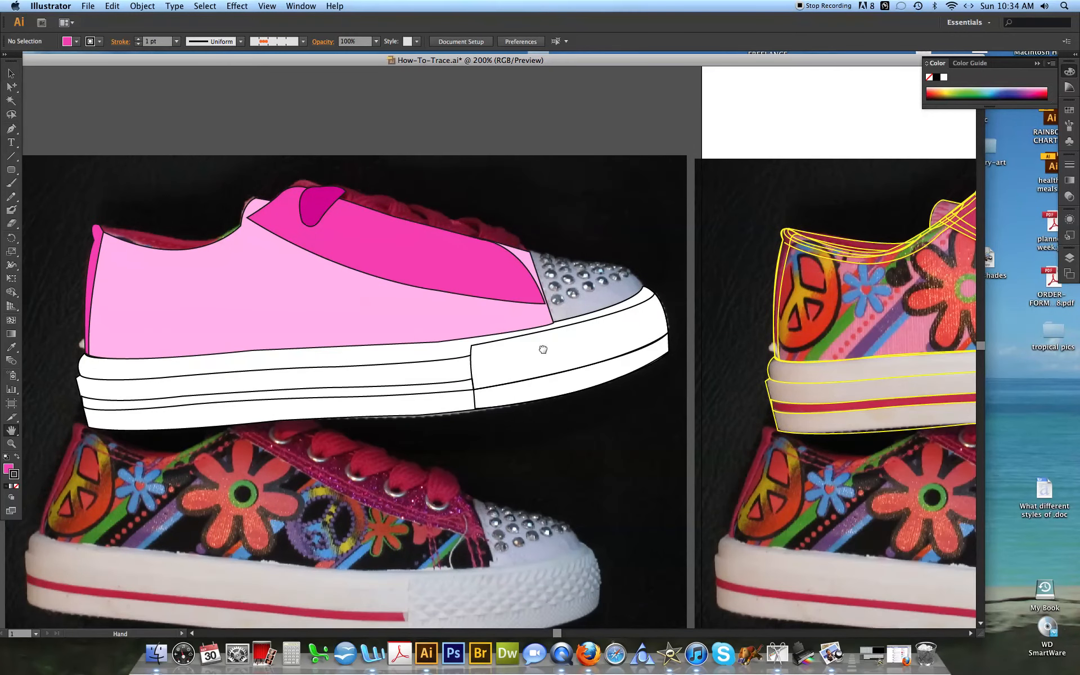
left_click_drag(543, 349, 485, 363)
left_click_drag(582, 333, 229, 325)
left_click_drag(13, 89, 56, 101)
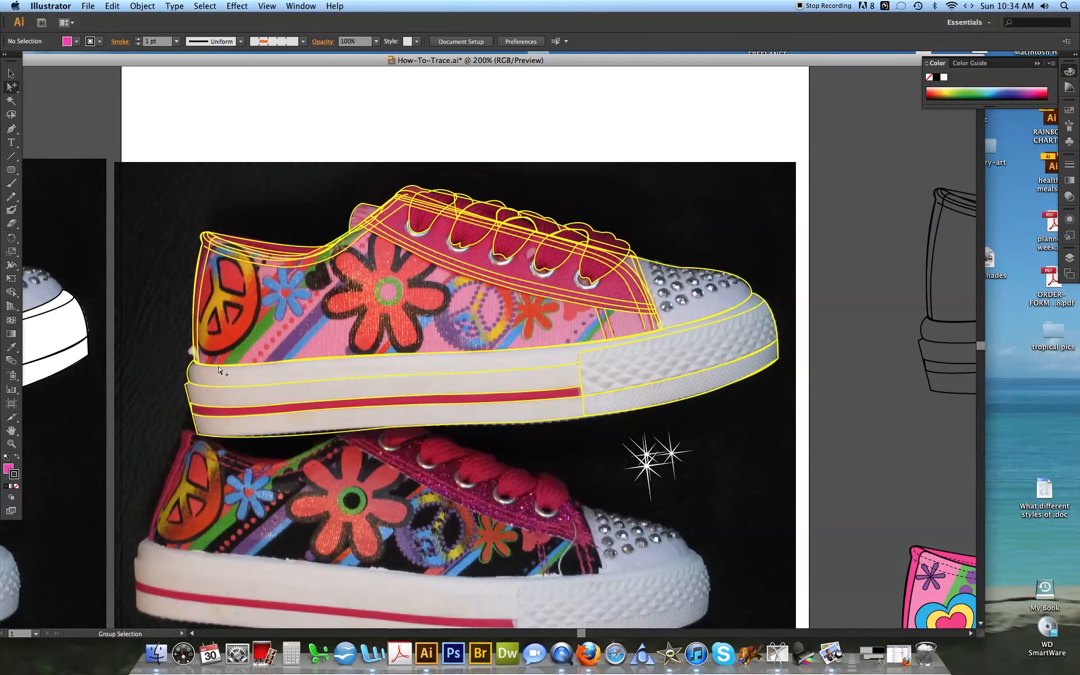
left_click(187, 376)
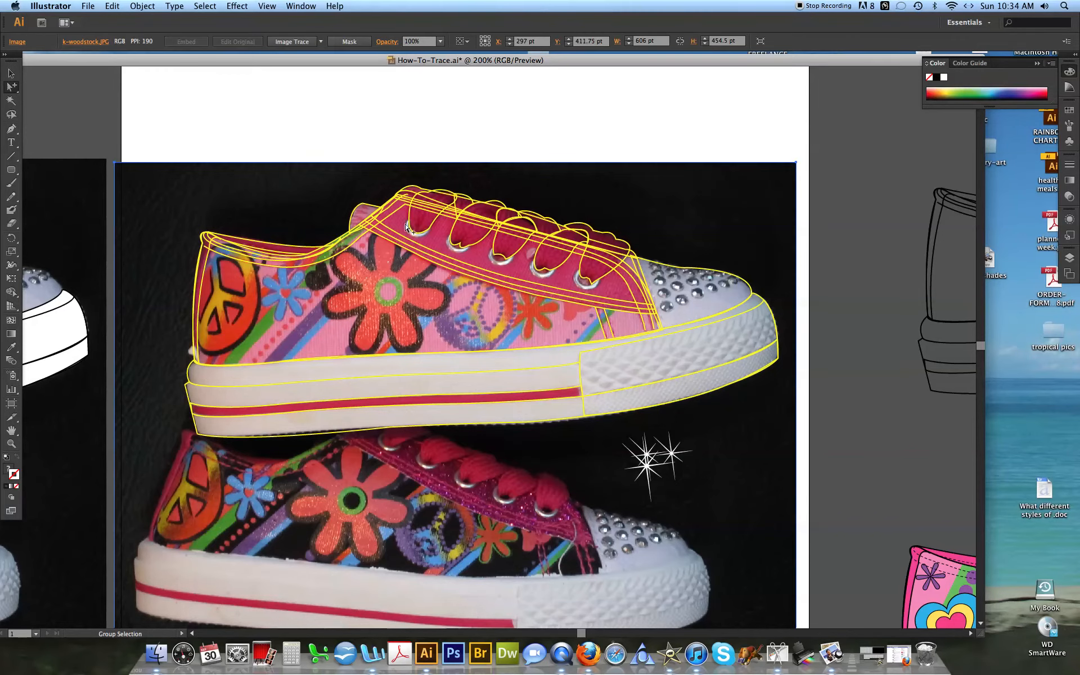
left_click_drag(11, 170, 52, 195)
left_click_drag(404, 216, 430, 237)
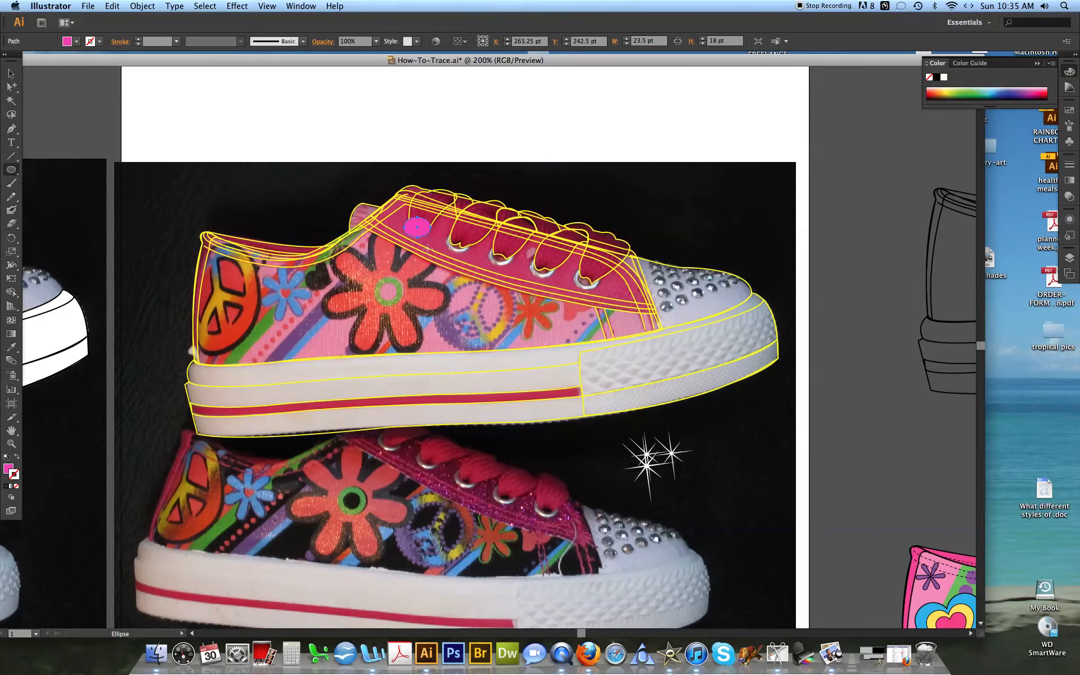
Open the Metals gradient swatch library and place it clear of the shoe.
left_click(271, 10)
mouse_move(301, 6)
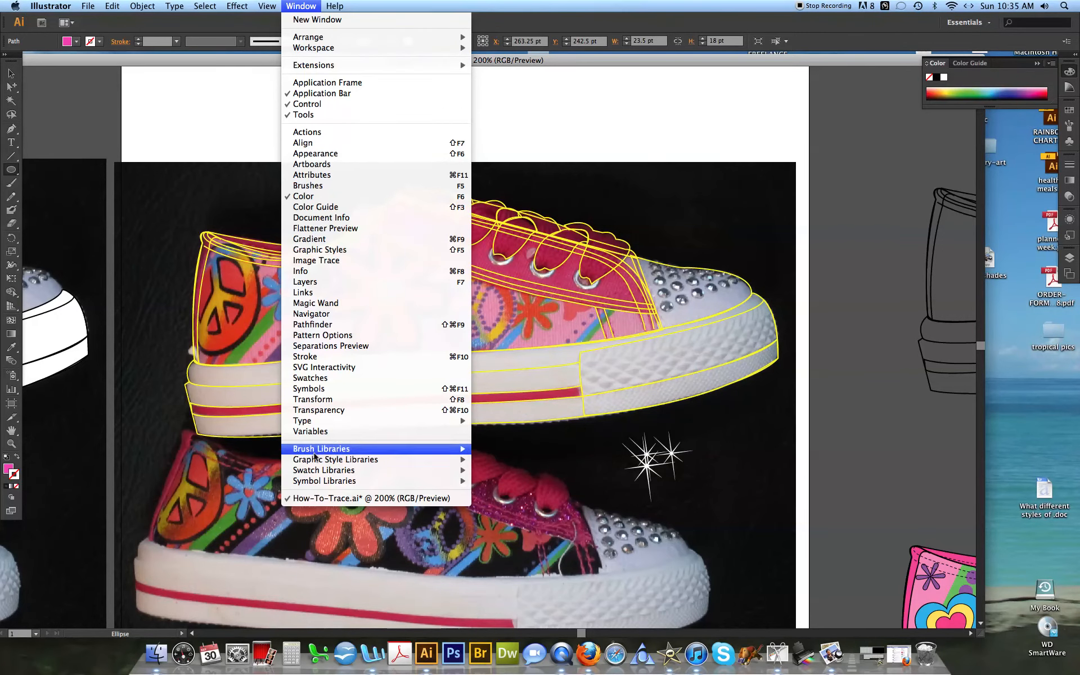
mouse_move(336, 475)
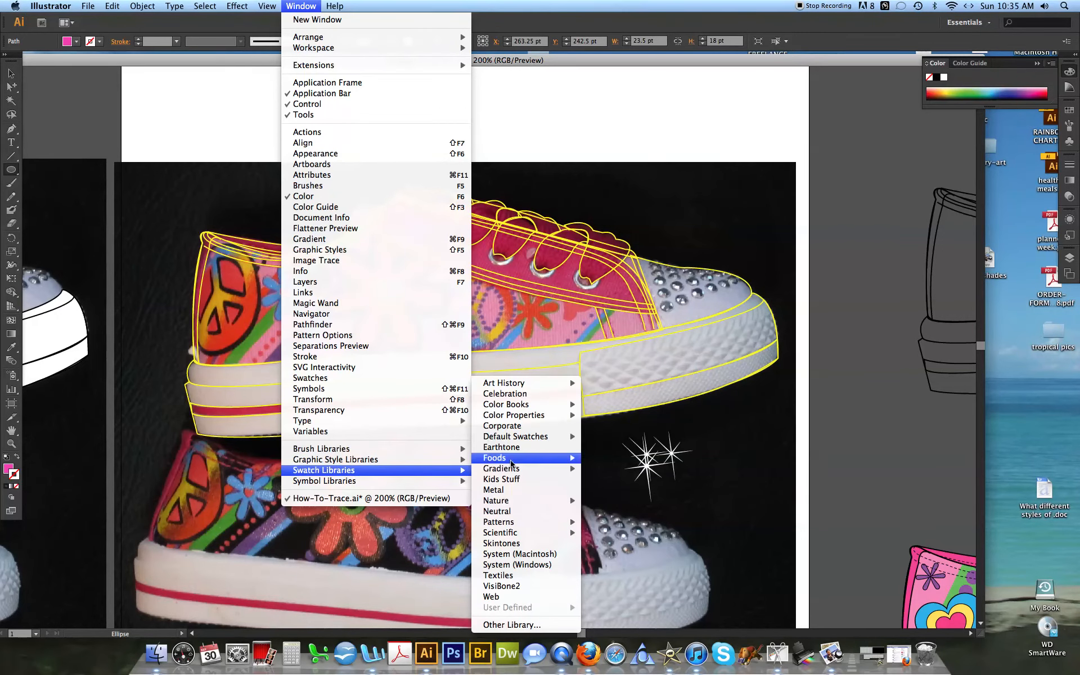
mouse_move(537, 471)
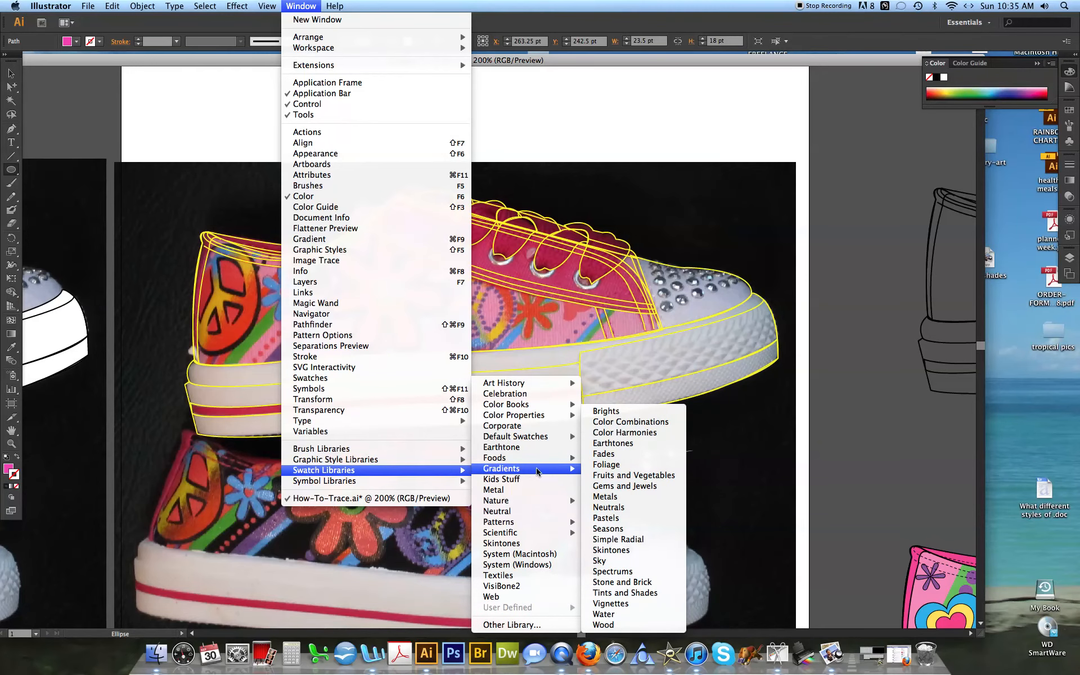
left_click(630, 501)
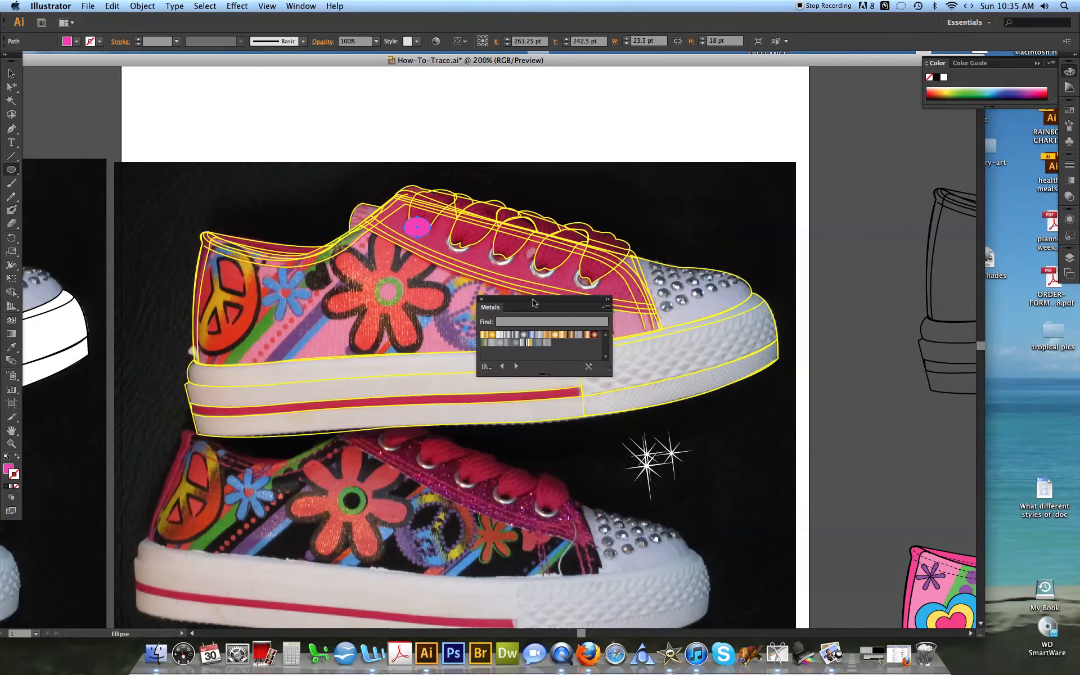
left_click_drag(521, 305, 635, 111)
Fill the eyelet ellipse with the silver radial metal gradient, set its stroke to black, and deselect it.
left_click(627, 145)
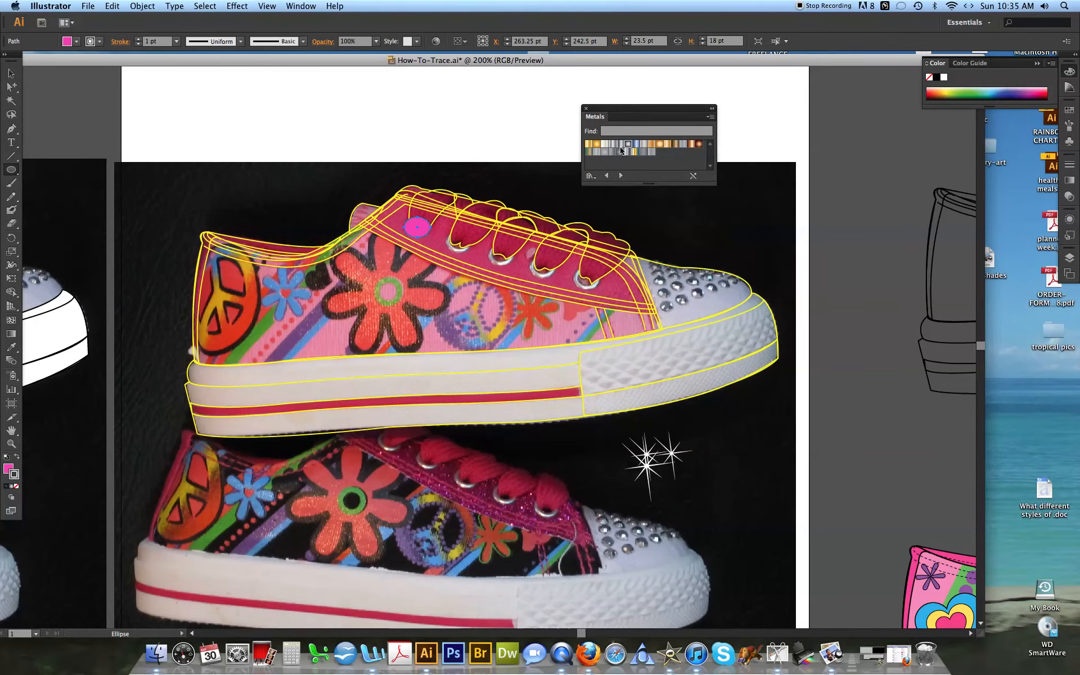
left_click_drag(15, 476, 8, 468)
double_click(15, 474)
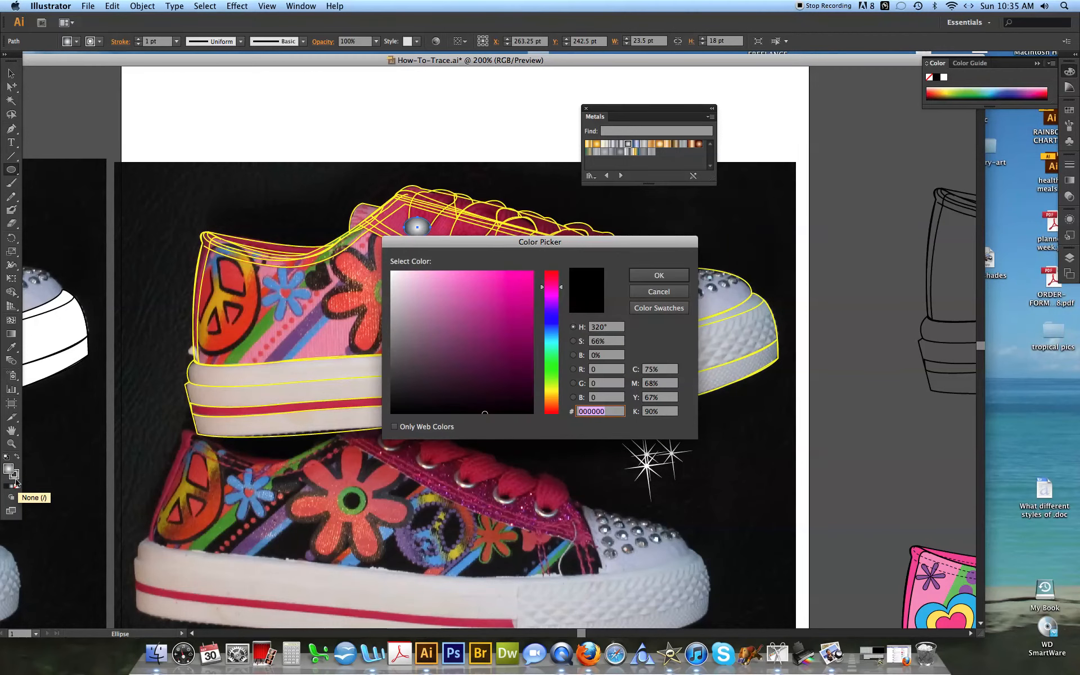
left_click(632, 291)
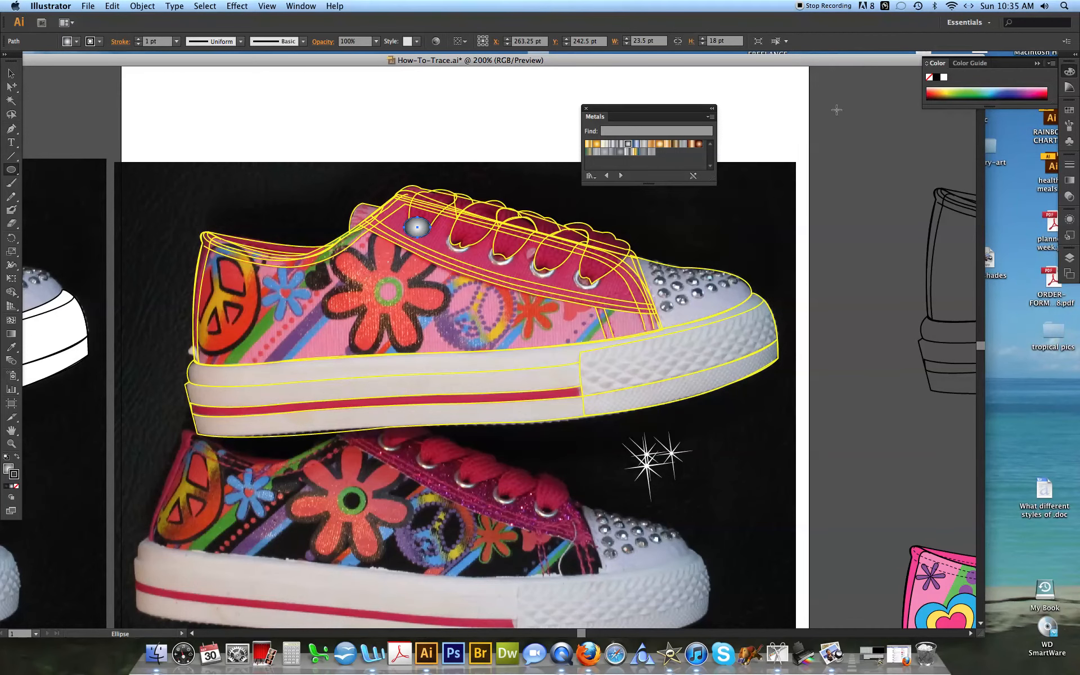
left_click(11, 73)
left_click(358, 126)
Duplicate the metallic ellipse, shrink the copy to about 13.7 by 10.5 pt, and center it on the original.
left_click_drag(423, 231, 470, 351)
left_click_drag(463, 352, 442, 285)
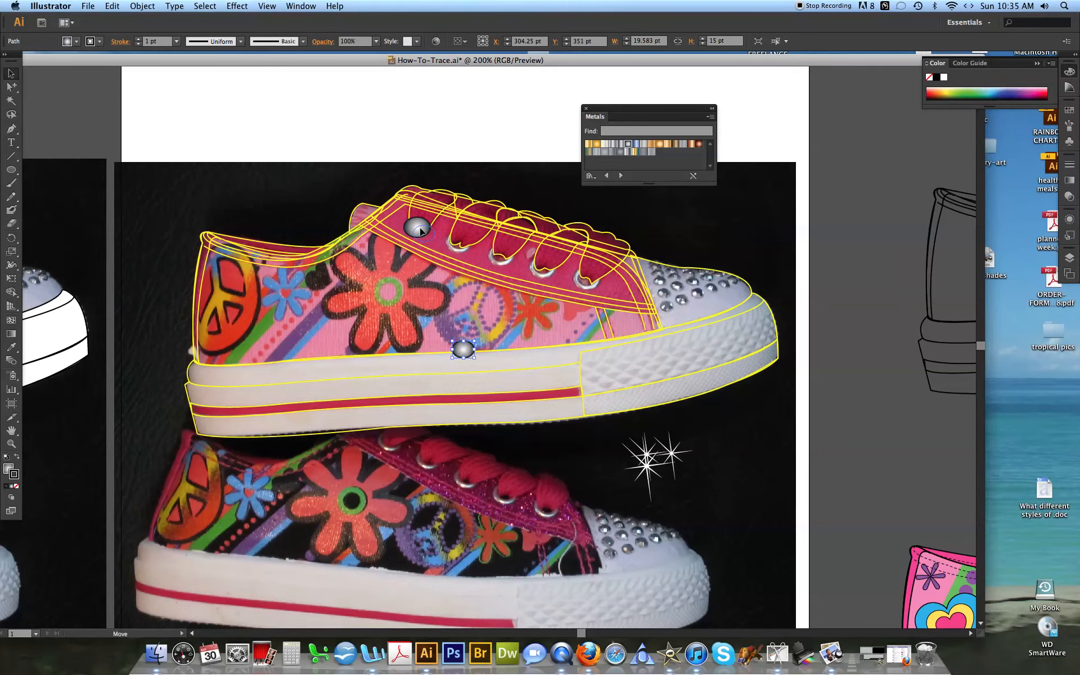
left_click_drag(423, 200, 424, 201)
key("Delete")
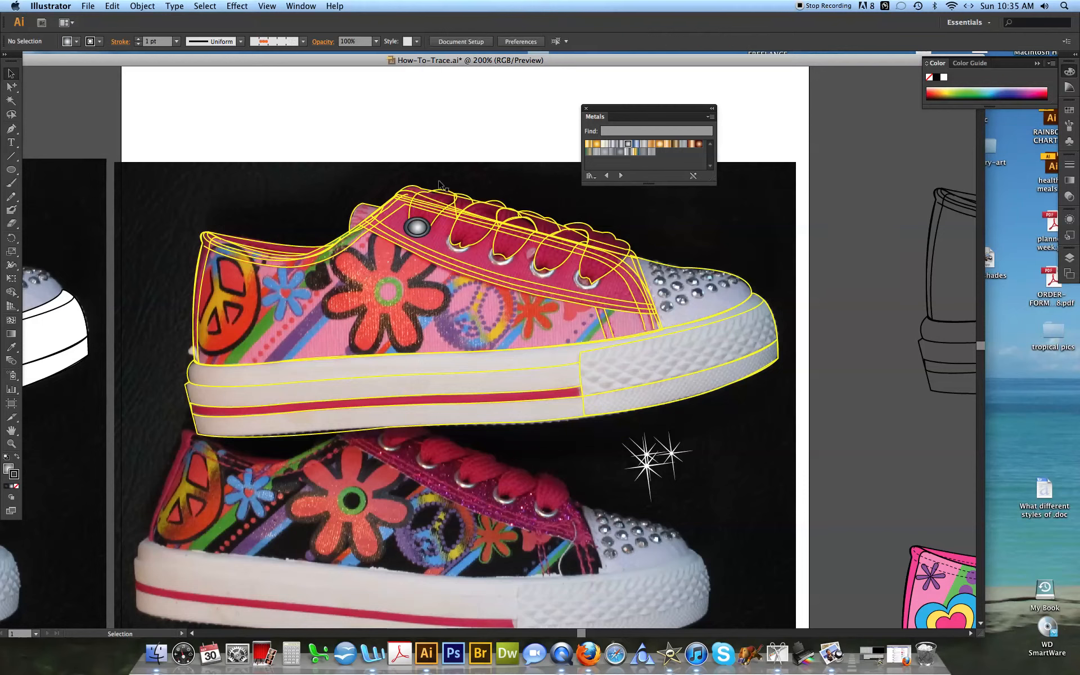
left_click(416, 228)
mouse_move(418, 231)
left_mouse_down()
mouse_move(428, 198)
mouse_move(418, 219)
left_mouse_up()
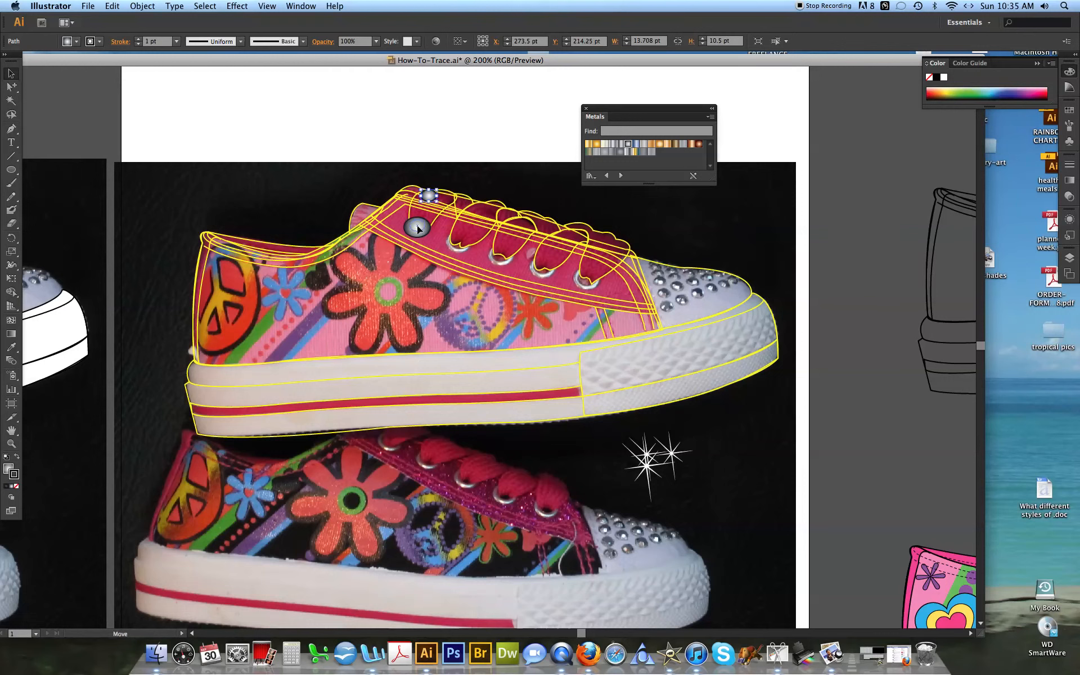
left_click_drag(417, 227, 416, 227)
Combine both eyelet ellipses into a compound path with a see-through center, and deselect it.
left_click(430, 228)
left_click(444, 128)
left_click(424, 227)
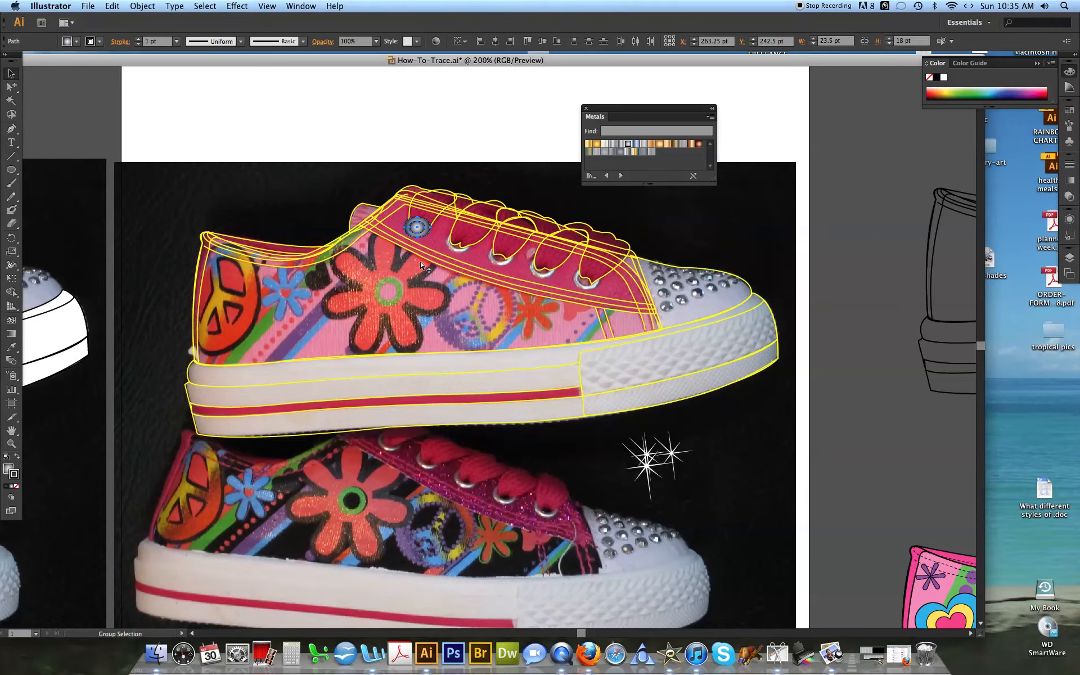
key("super+8")
left_click(431, 196)
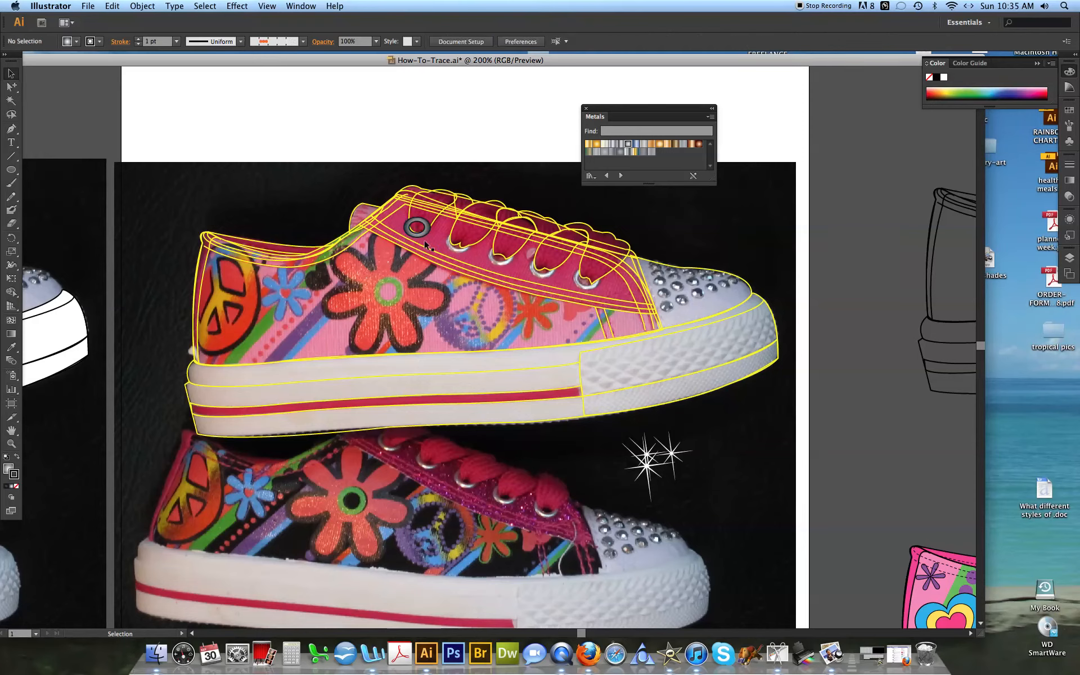
Nudge and slightly rotate the metallic ring to match the uppermost eyelet, and deselect it.
mouse_move(423, 233)
left_mouse_down()
mouse_move(377, 179)
mouse_move(423, 231)
left_mouse_up()
left_click(466, 116)
left_click(423, 233)
left_click(434, 181)
Undock the tools onto the document, examine the eyelet ring's gradient with the Gradient tool, and deselect the ring.
left_click(12, 88)
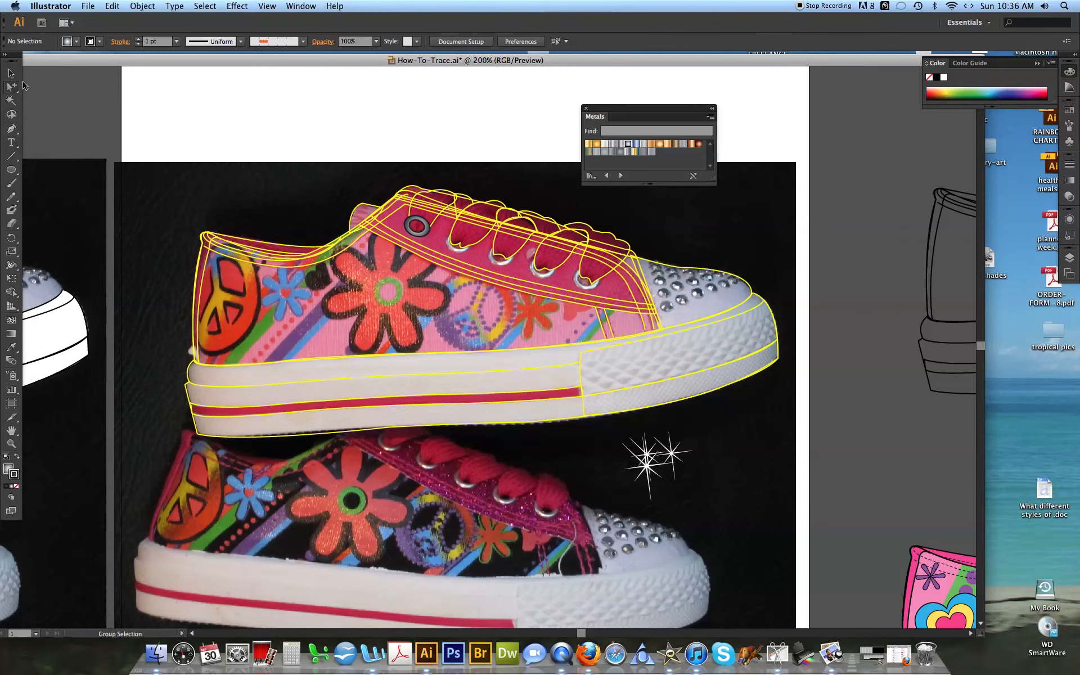
left_click(430, 239)
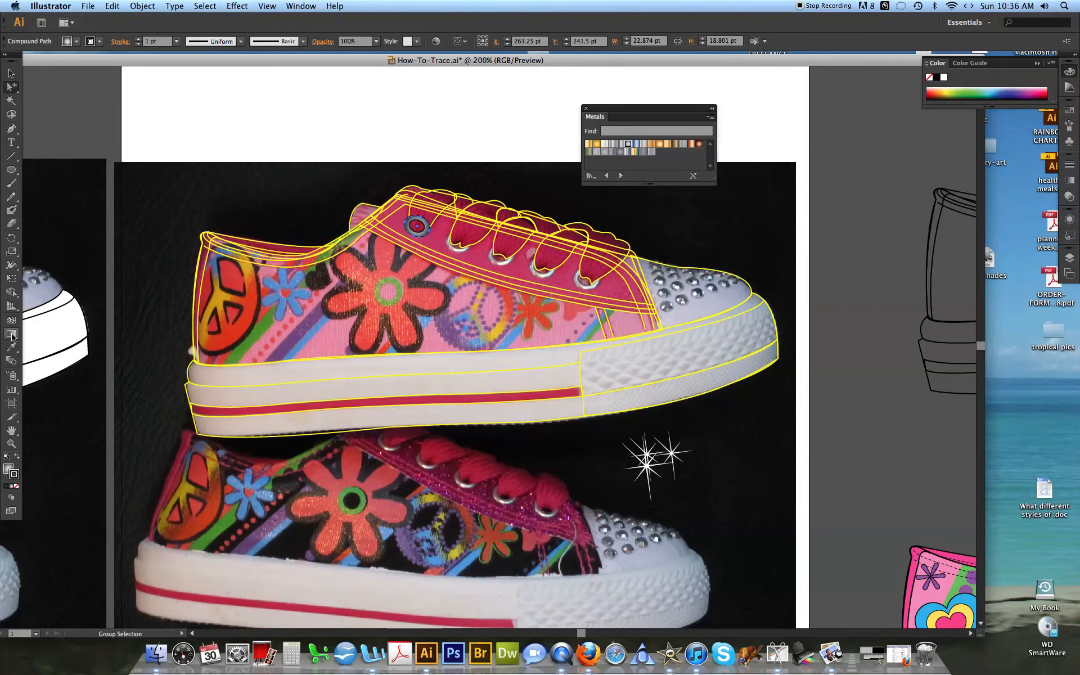
left_click_drag(11, 54, 148, 78)
left_click(147, 359)
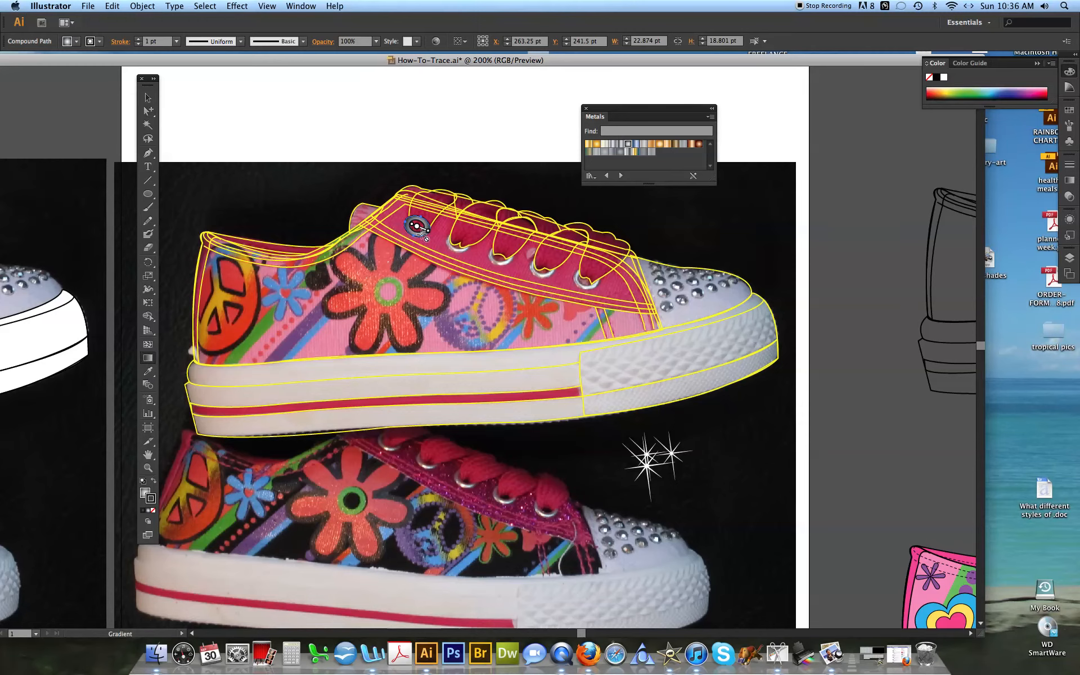
left_click(149, 111)
left_click(317, 117)
left_click(426, 238)
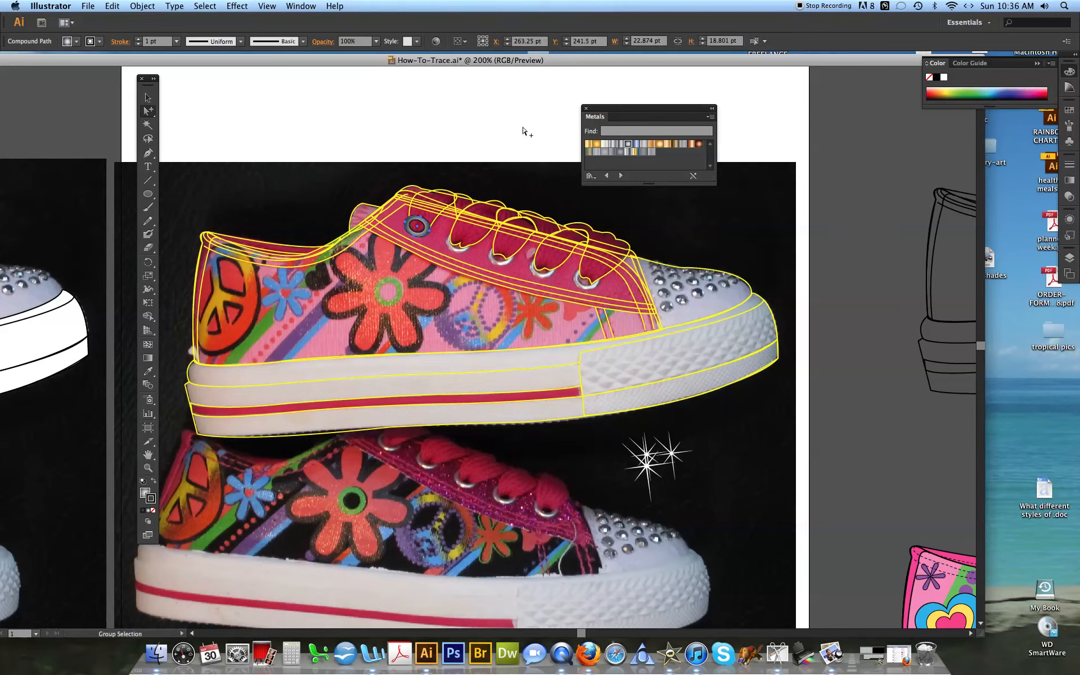
left_click(388, 136)
Duplicate the metallic ring onto the second and third eyelets, and deselect the copies.
left_click(147, 98)
left_click_drag(412, 237, 466, 249)
left_click(465, 339)
left_click_drag(473, 349, 480, 349)
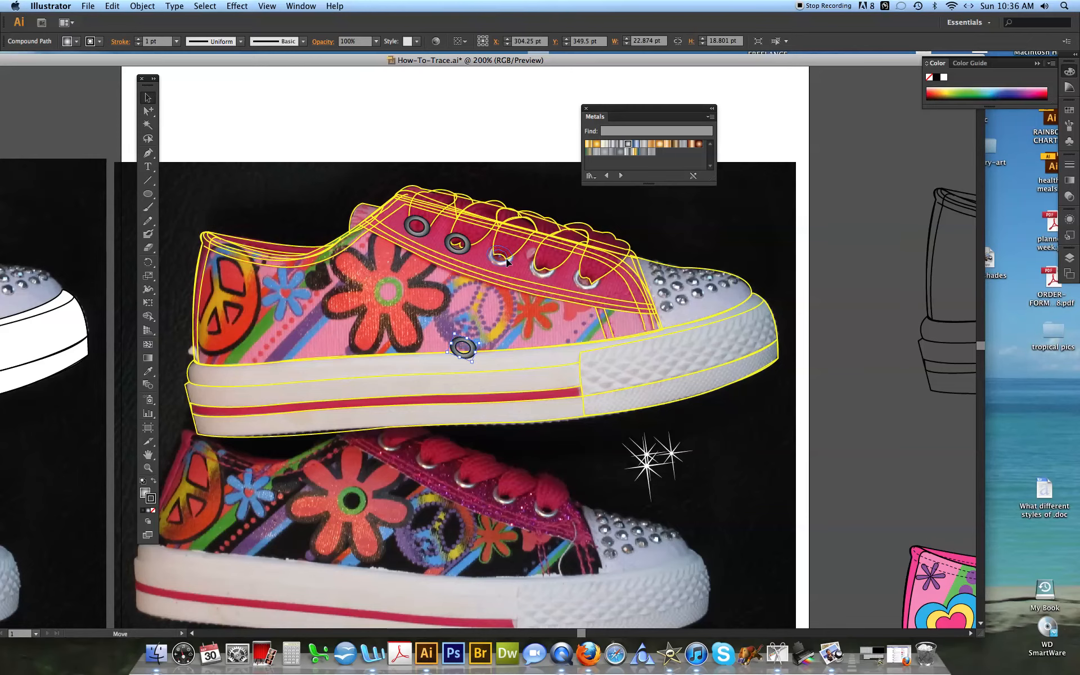
left_click_drag(505, 258, 504, 258)
left_click(470, 130)
Select the three lace shapes that pass through the ringed eyelets and swap their yellow strokes to fills.
left_click(147, 110)
left_click(438, 219)
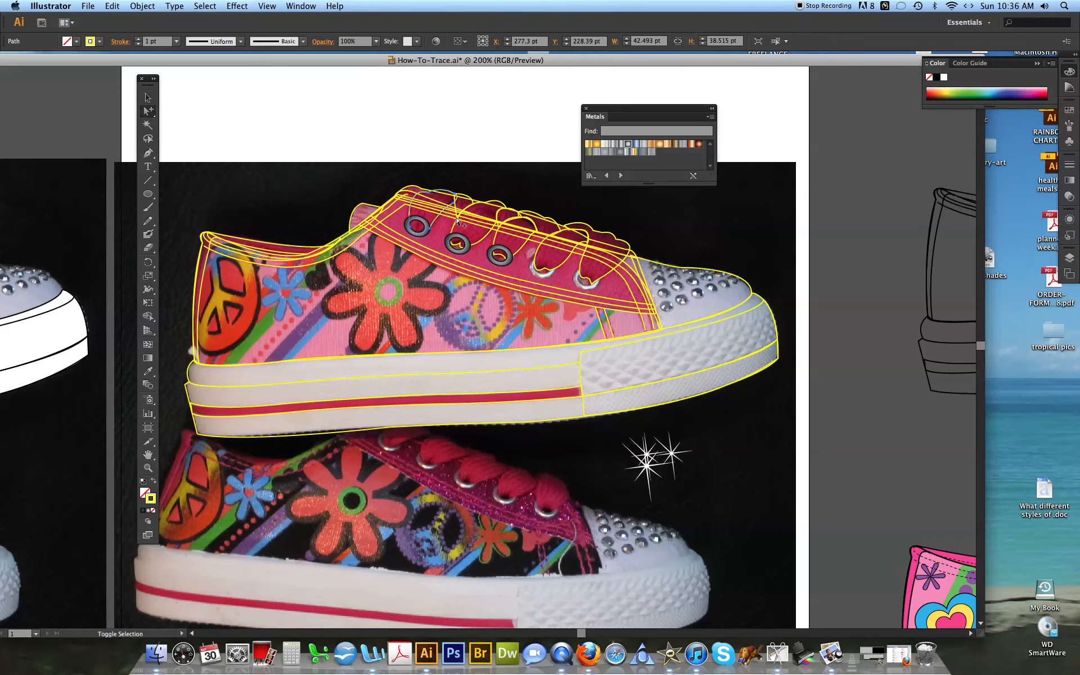
left_click(456, 221, "shift")
left_click(496, 241, "shift")
left_click(498, 239, "shift")
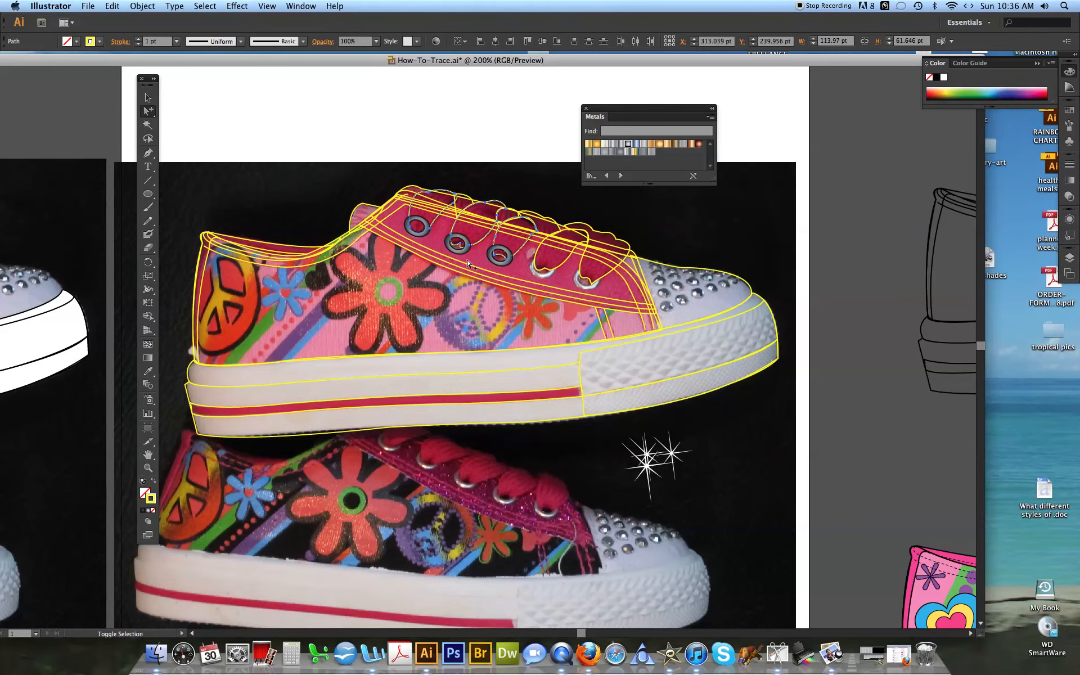
left_click(155, 479)
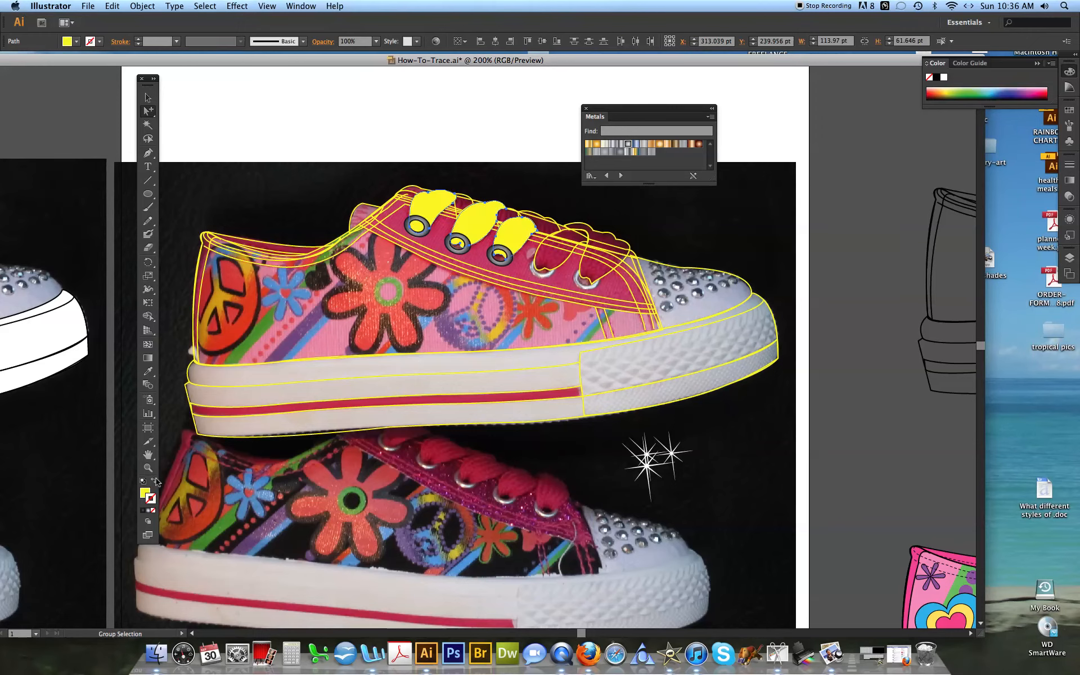
Give the three yellow lace shapes black strokes, bring them in front of the eyelet rings, and deselect them.
left_click(143, 510)
left_click(143, 6)
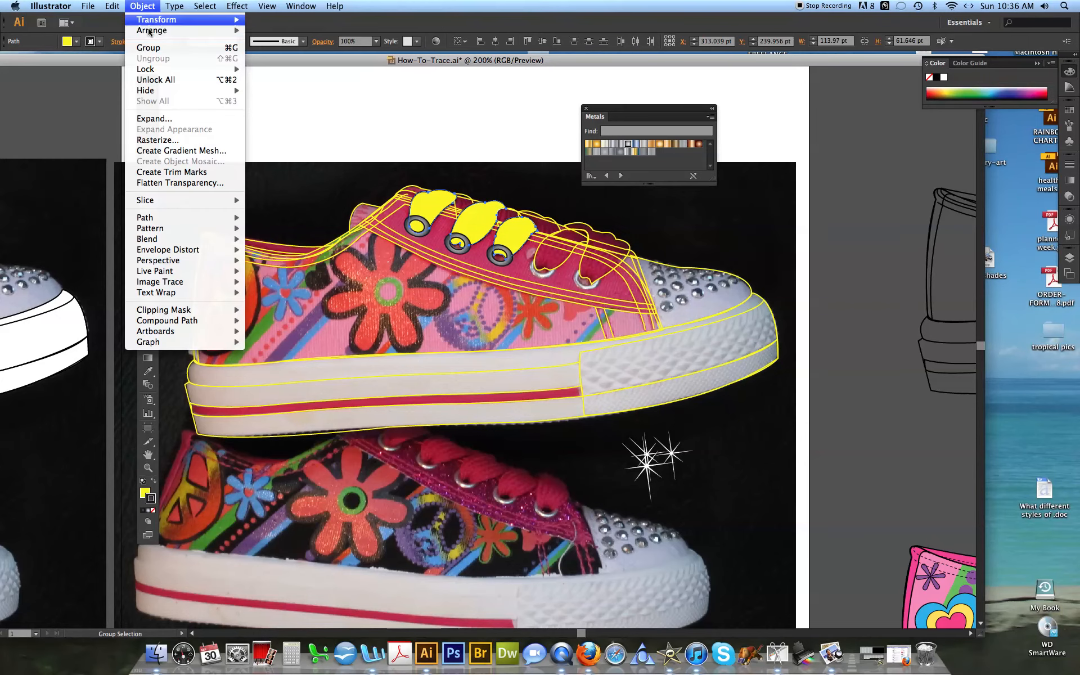
left_click(284, 30)
left_click(442, 291)
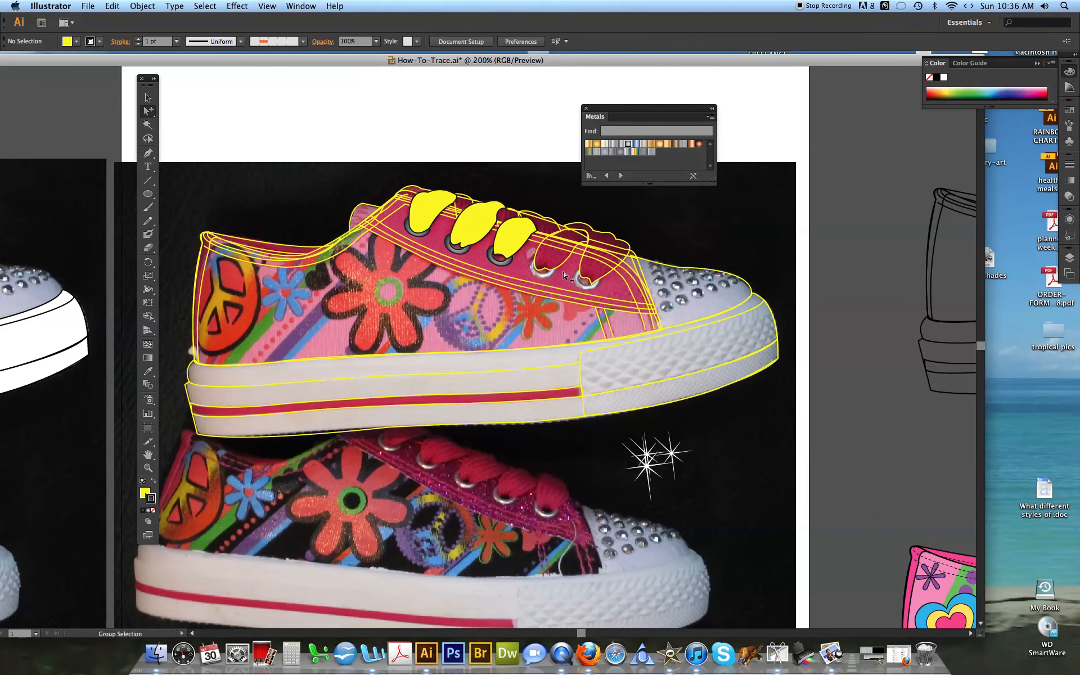
Pull the first lace, the dark pink eyelet panel and the tongue piece away from the finished pink sneaker as separate shapes.
left_click(148, 454)
left_click_drag(577, 325, 299, 284)
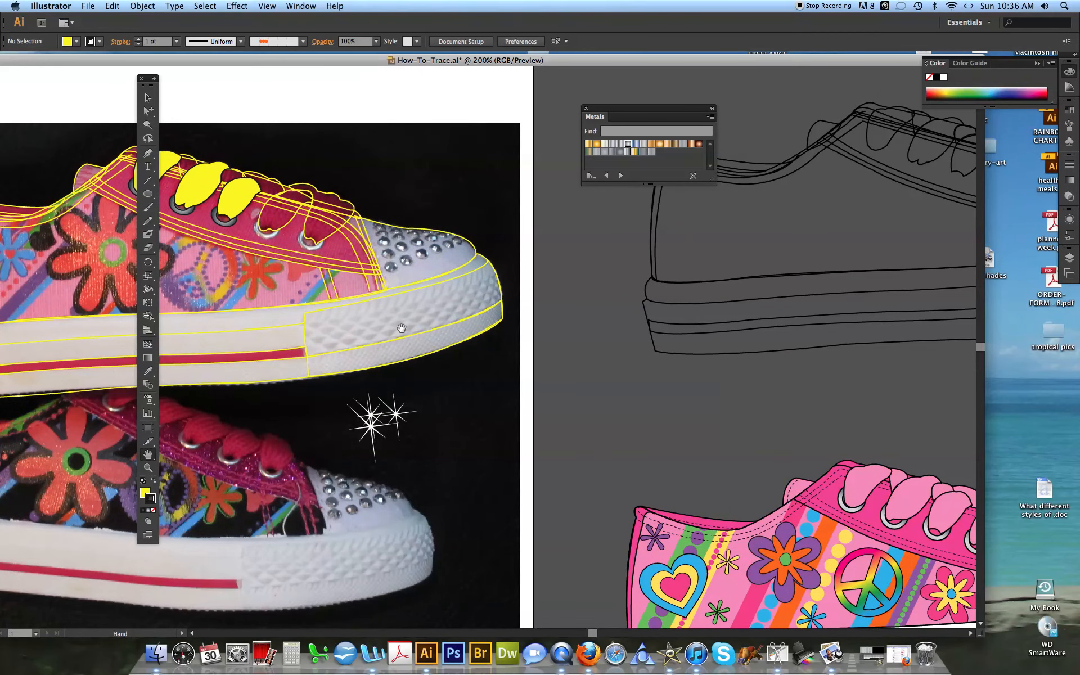
left_click_drag(370, 296, 167, 300)
left_click_drag(532, 280, 468, 273)
scroll(467, 253, "down", 10)
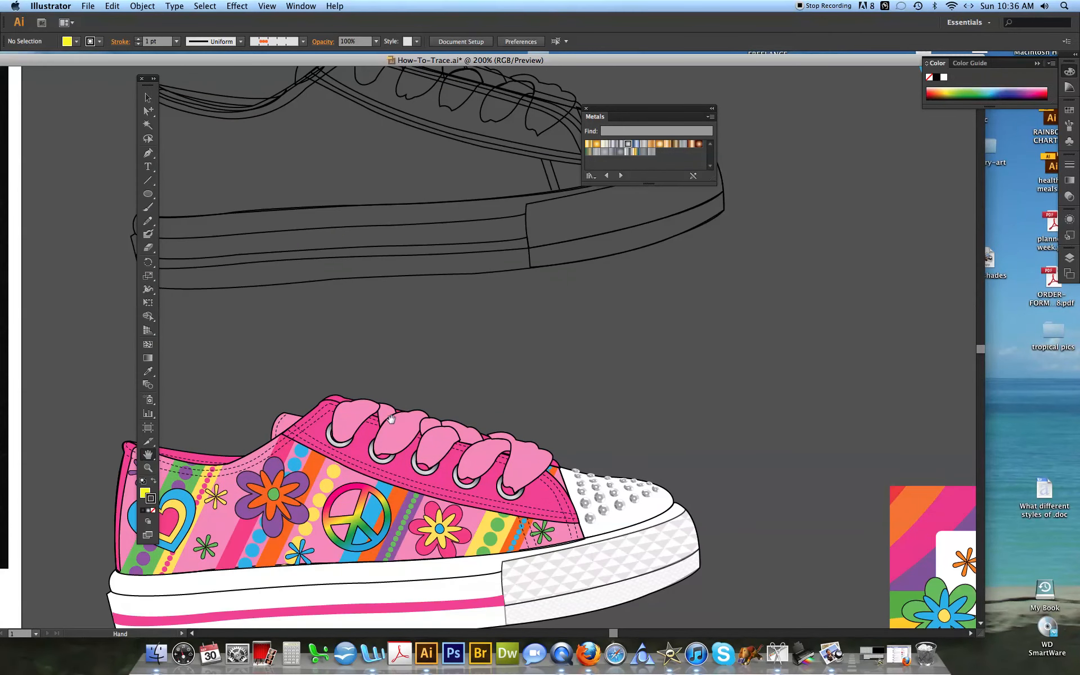
scroll(258, 240, "left", 5)
left_click(147, 110)
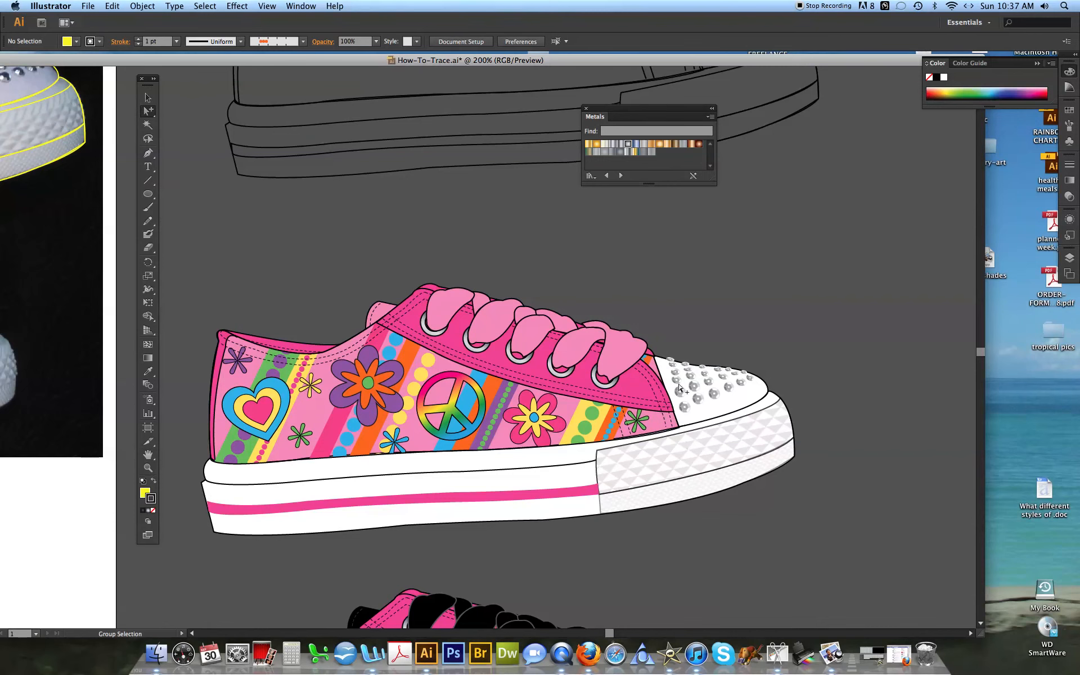
left_click_drag(454, 306, 452, 258)
left_click_drag(413, 320, 528, 237)
left_click_drag(394, 303, 371, 265)
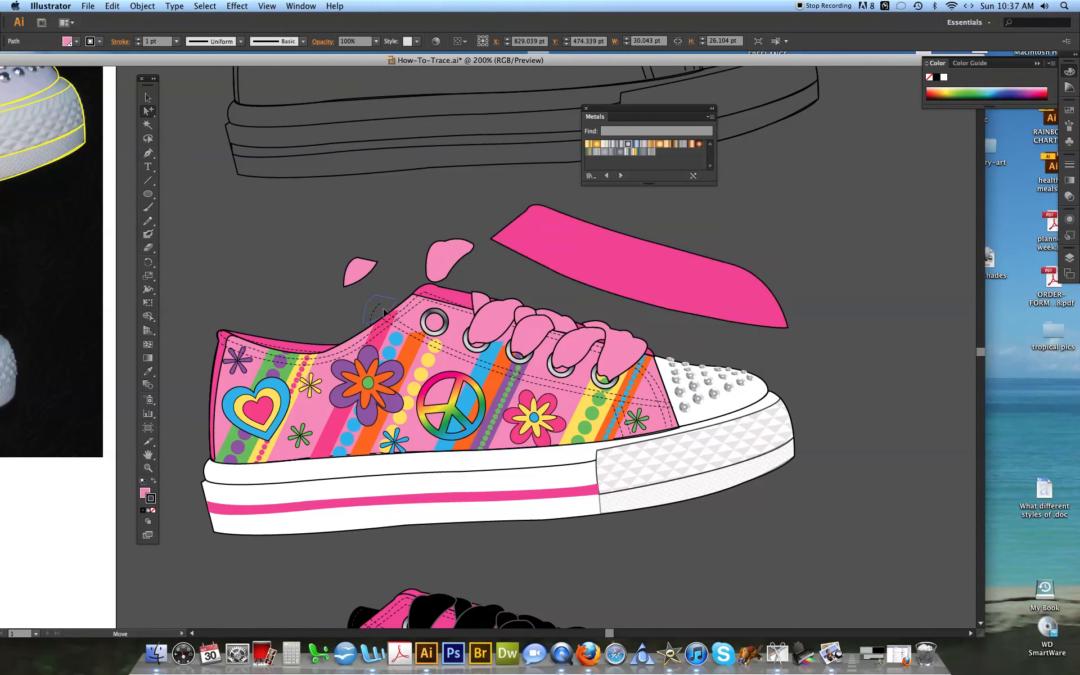
Return the tongue piece to the pink sneaker, check the collar lining as a separate shape, and clear the selection.
left_click_drag(385, 315, 386, 315)
left_click(384, 283)
mouse_move(289, 345)
left_mouse_down()
mouse_move(282, 303)
mouse_move(289, 350)
left_mouse_up()
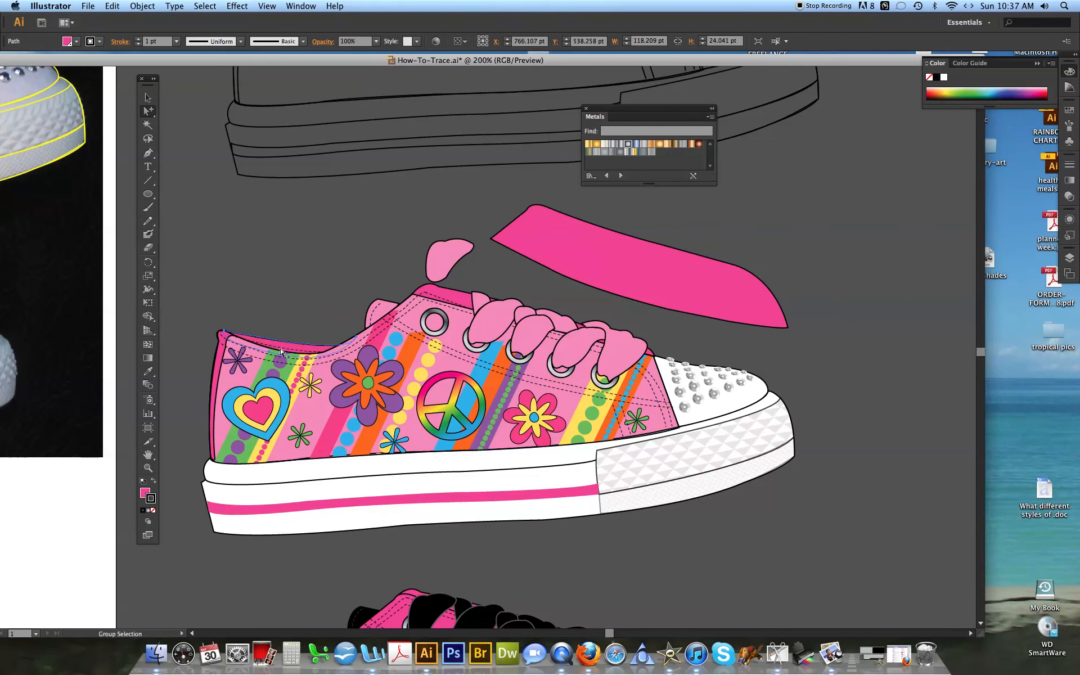
left_click(304, 314)
left_click(412, 330)
left_click(378, 260)
Select the two curved stitching lines along the lower edge of the eyelet panel on the black outlined sneaker.
left_click(148, 454)
left_click_drag(405, 231, 341, 492)
left_click(148, 111)
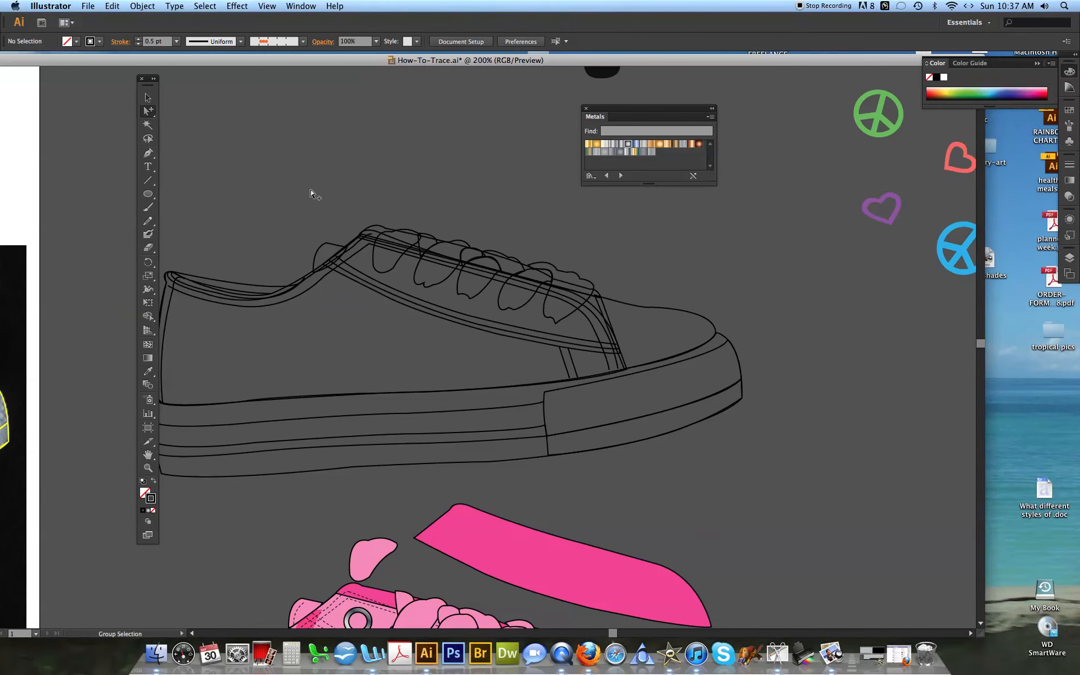
left_click(412, 306)
left_click(411, 309)
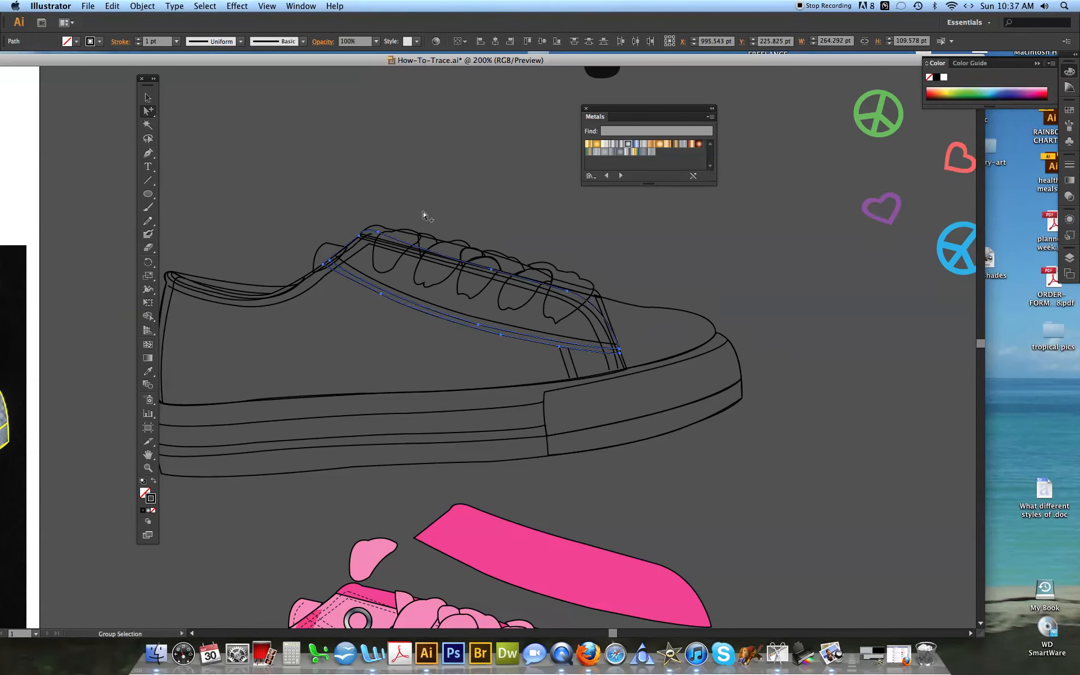
left_click(403, 315)
left_click(408, 300)
left_click(409, 308)
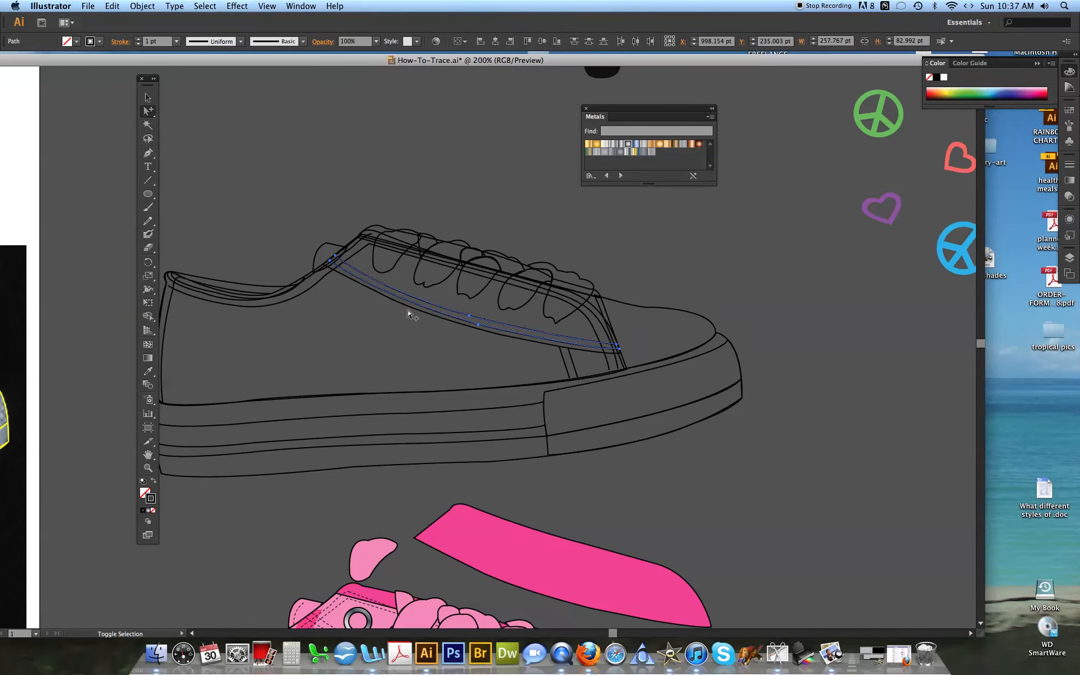
Make the selected stitching strokes dashed with a 2 pt dash and 2 pt gap, and deselect them.
left_click(121, 43)
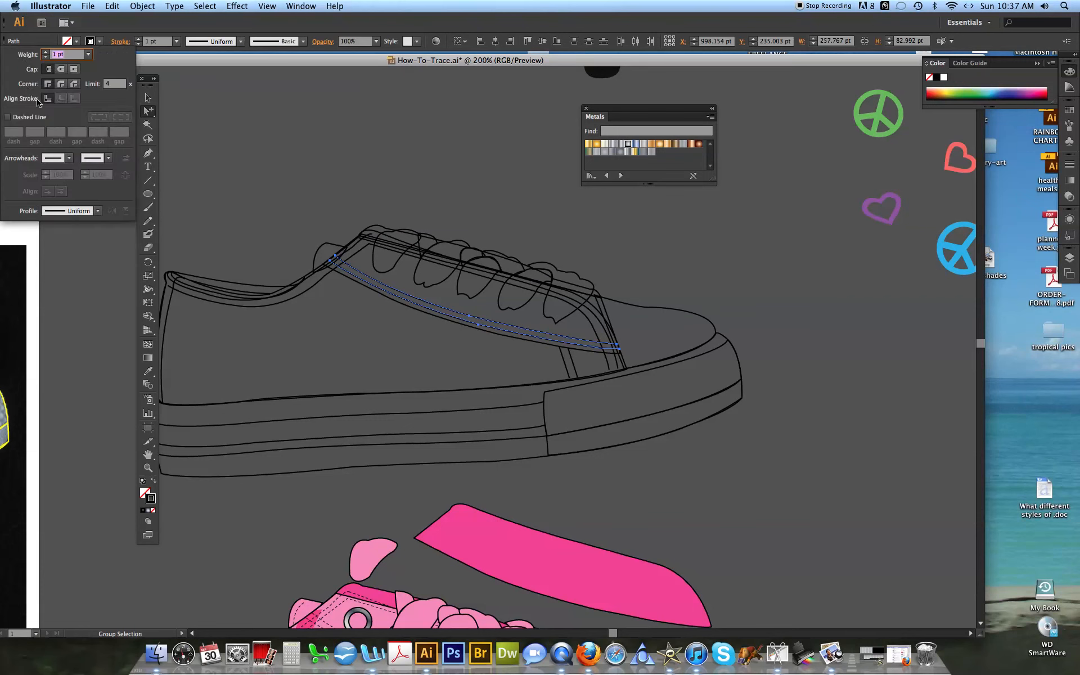
left_click(7, 117)
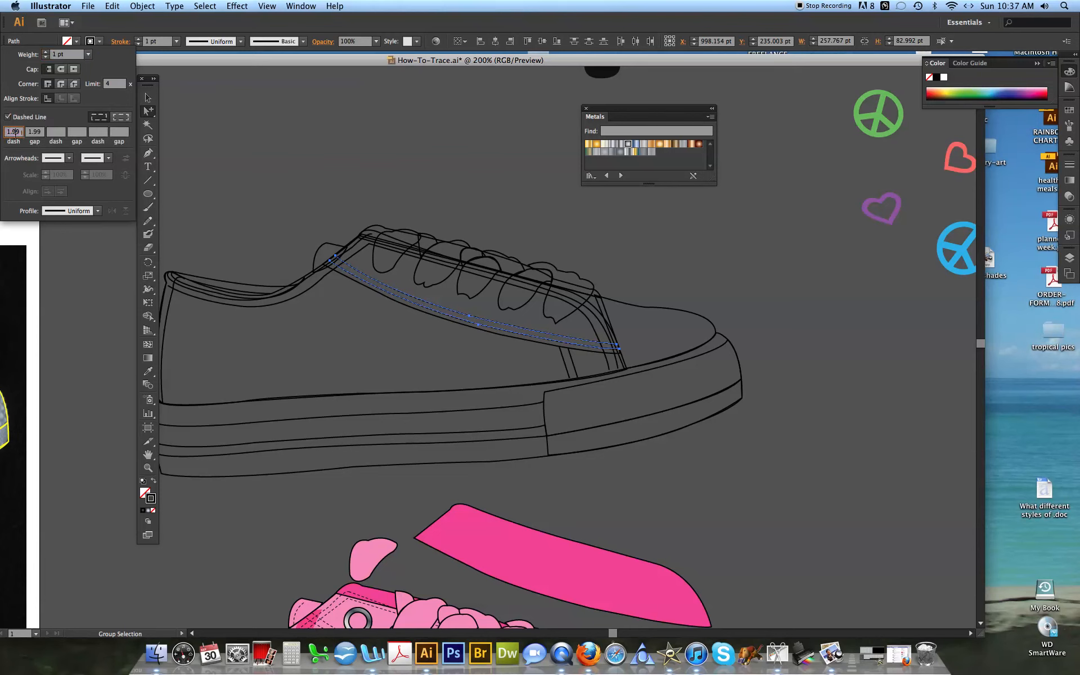
type("2pt")
left_click(36, 132)
type("2")
left_click(227, 158)
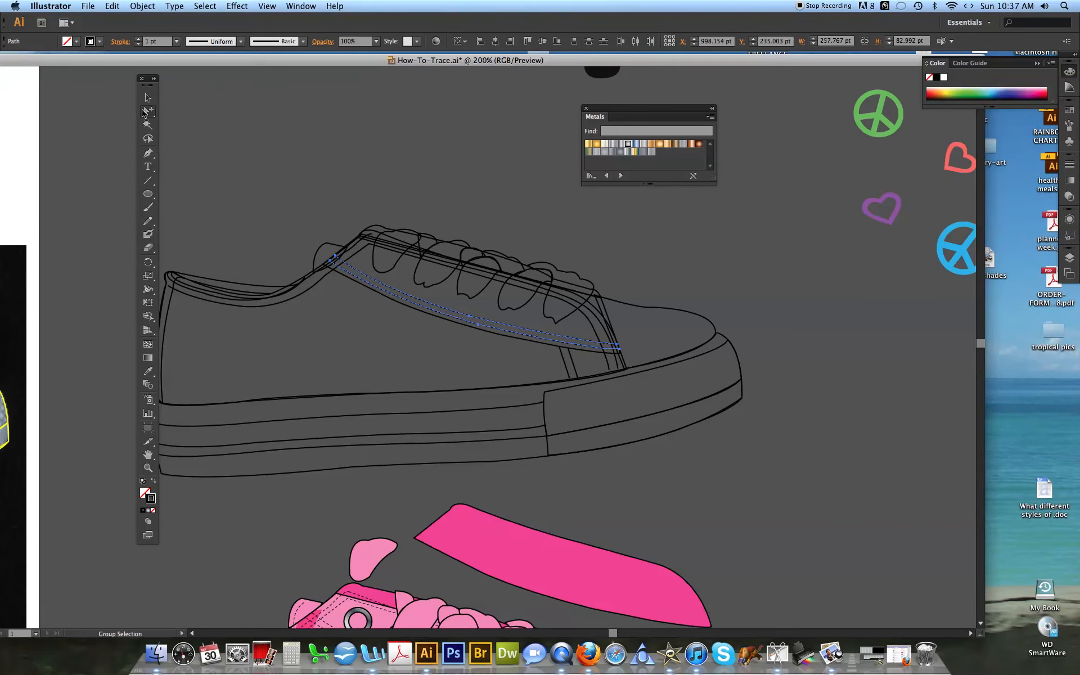
left_click(246, 145)
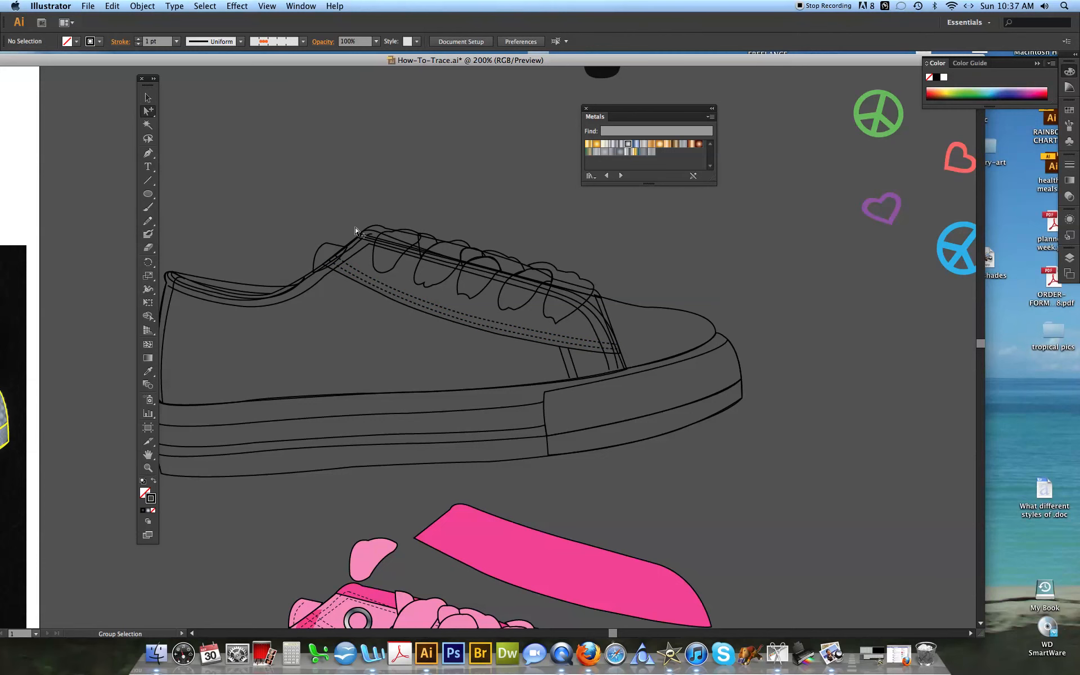
Move the dark pink eyelet panel and the first lace back into place on the finished pink sneaker, and deselect.
key("super")
key("super+minus")
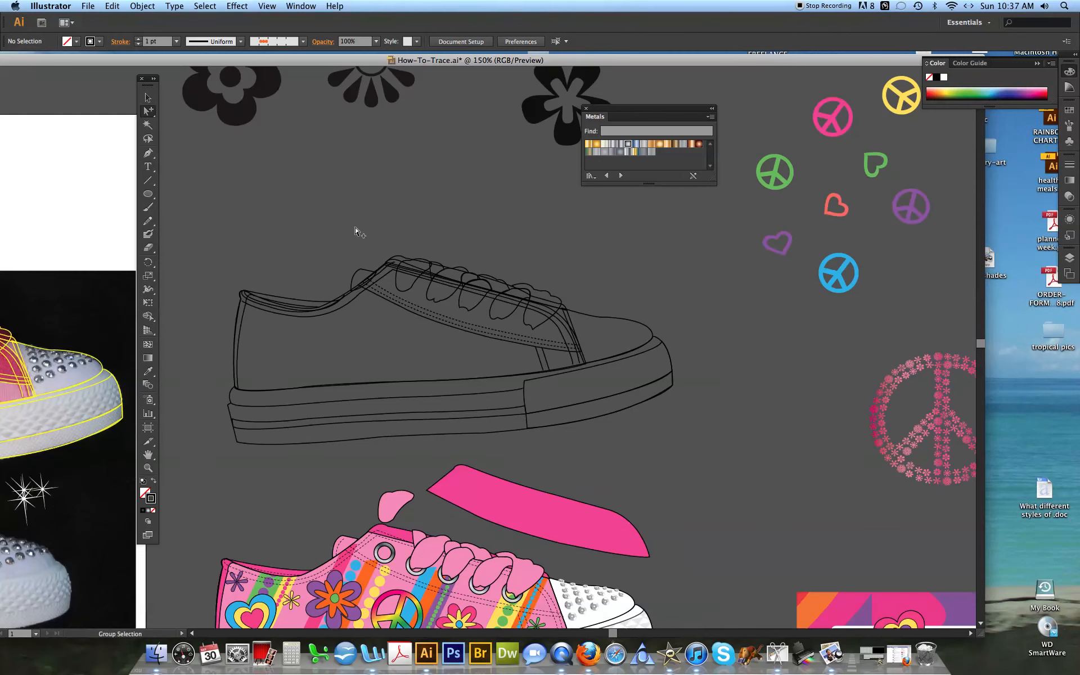
left_click(147, 455)
left_click_drag(286, 495, 328, 329)
left_click_drag(530, 471, 541, 367)
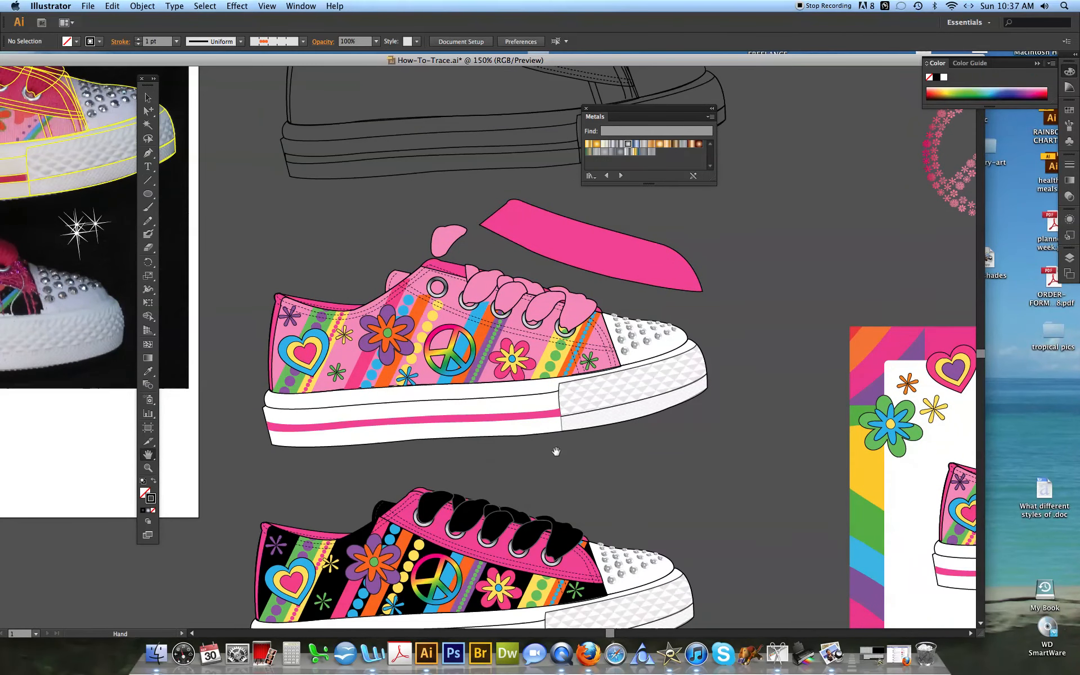
left_click_drag(554, 450, 550, 419)
left_click(148, 111)
left_click_drag(560, 212, 471, 273)
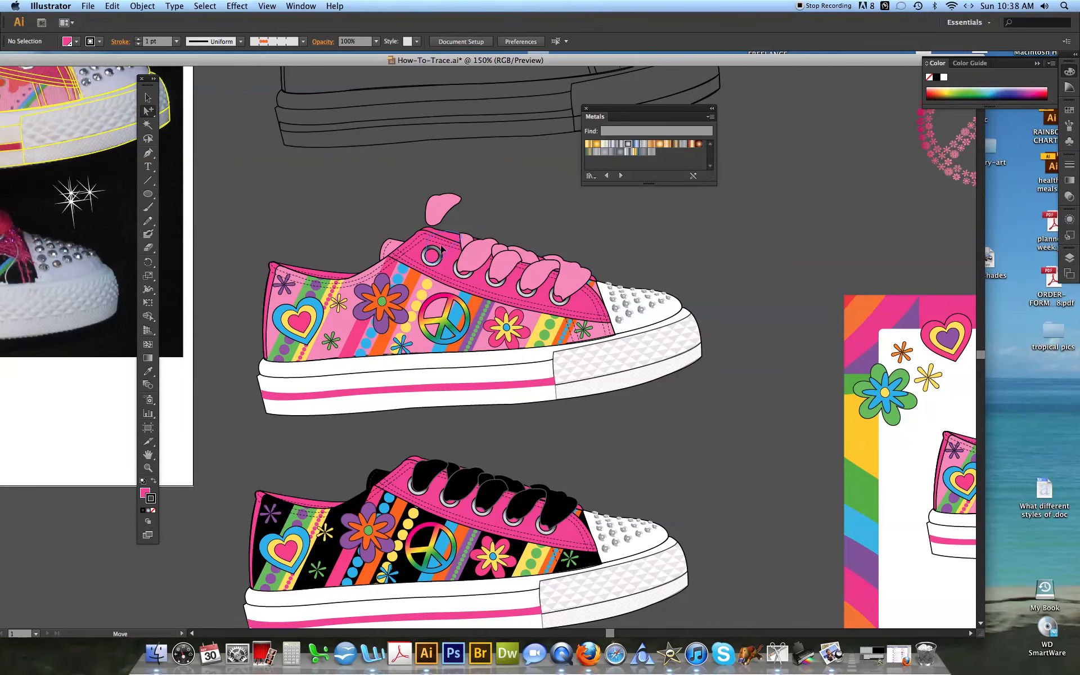
left_click_drag(458, 235, 458, 234)
left_click(502, 232)
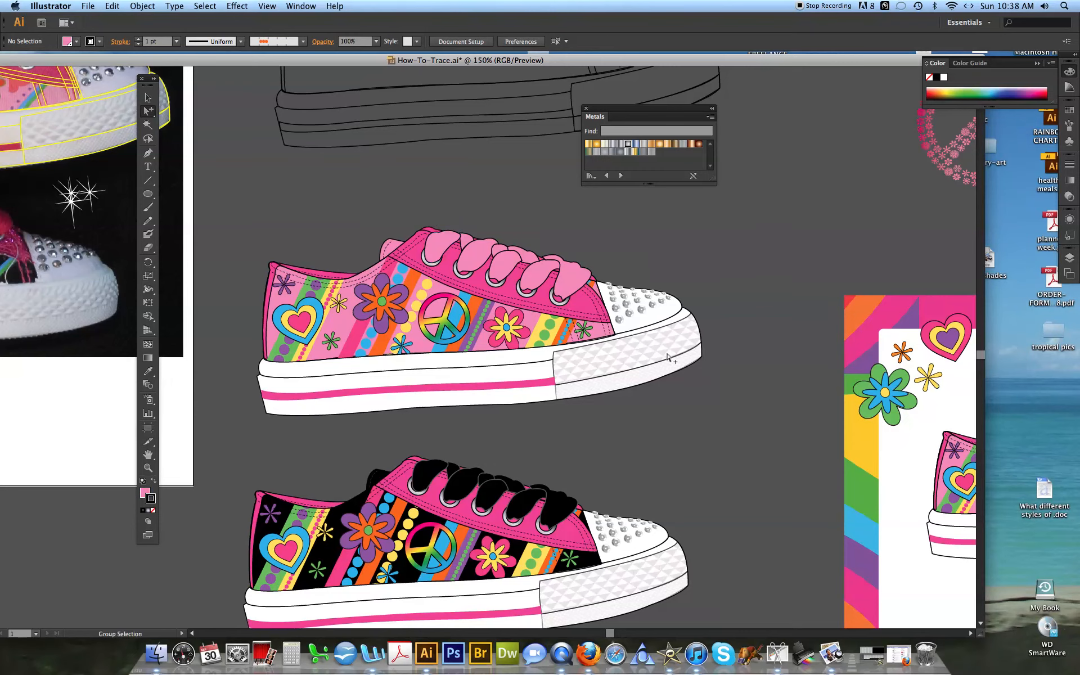
Move the Metals panel clear of the title on the Jesco Footwear presentation page.
key("h")
left_click_drag(373, 438, 362, 314)
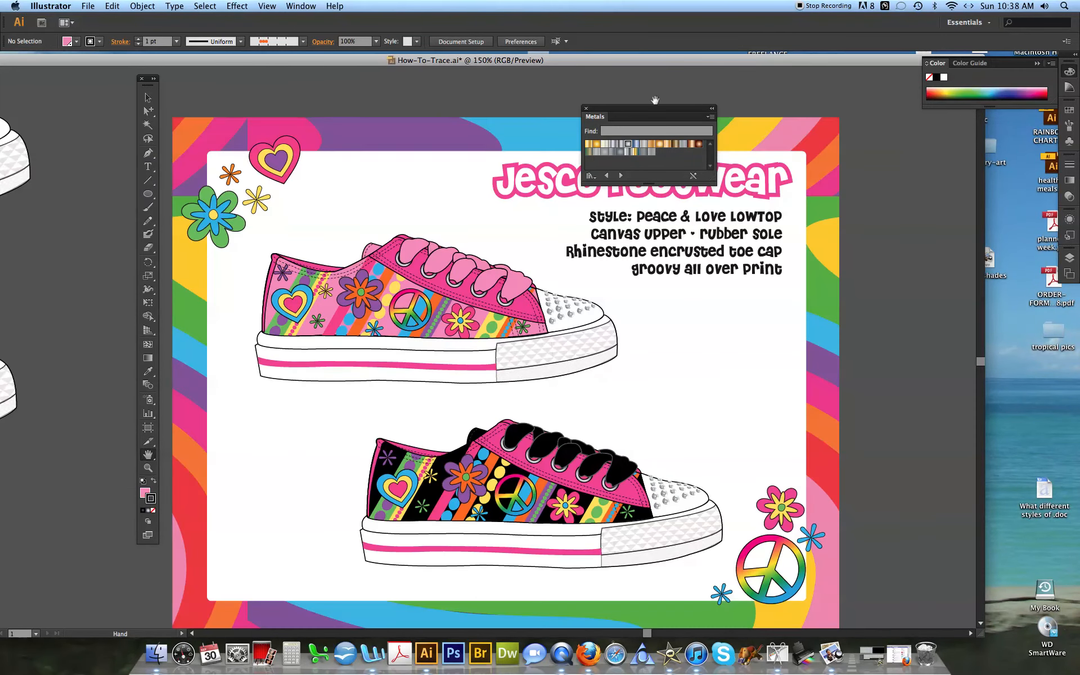
left_click_drag(620, 110, 931, 129)
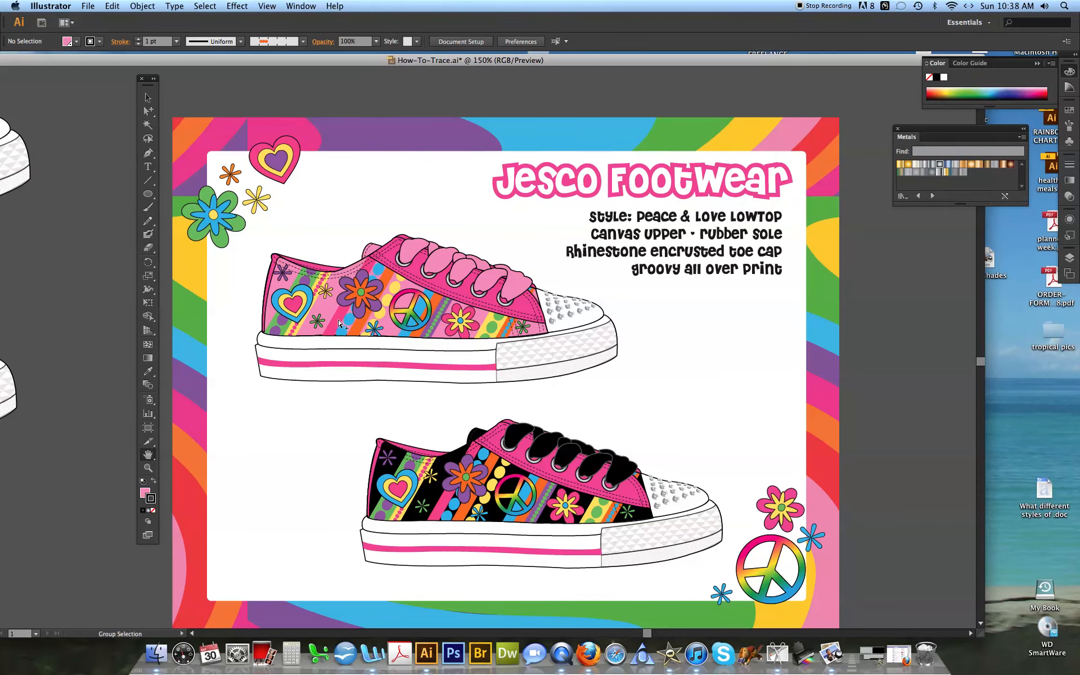
Review the whole document, from the traced sneaker photos and line drawing to the colored sneakers and the Jesco Footwear presentation page.
key("super+minus")
key("super+minus")
key("super+minus")
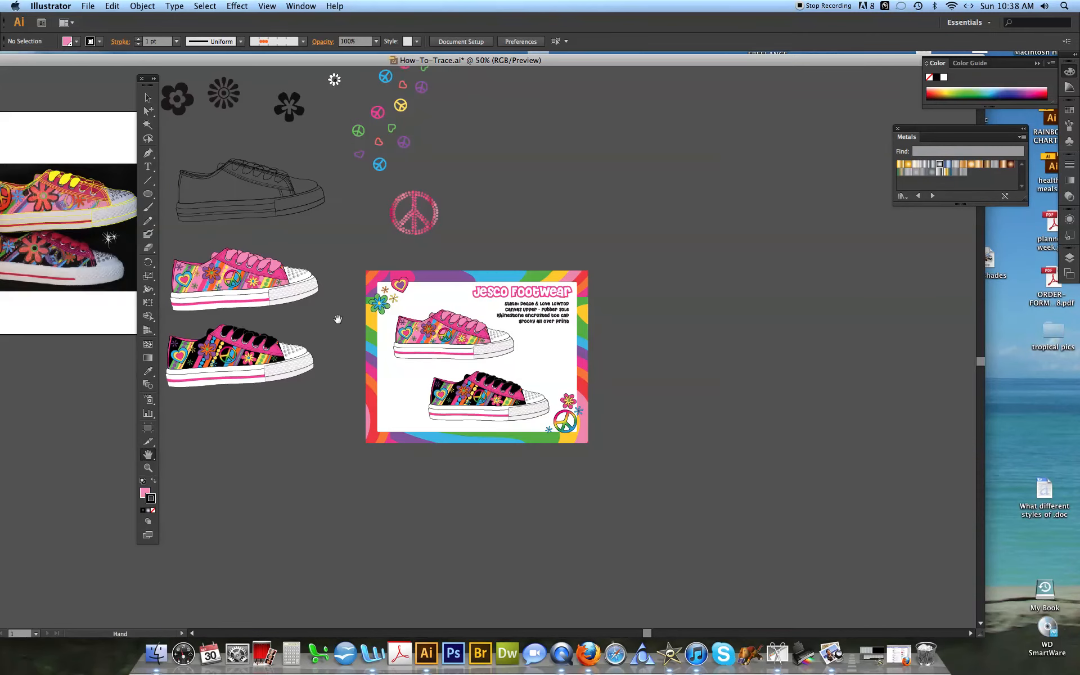
left_click_drag(268, 237, 648, 297)
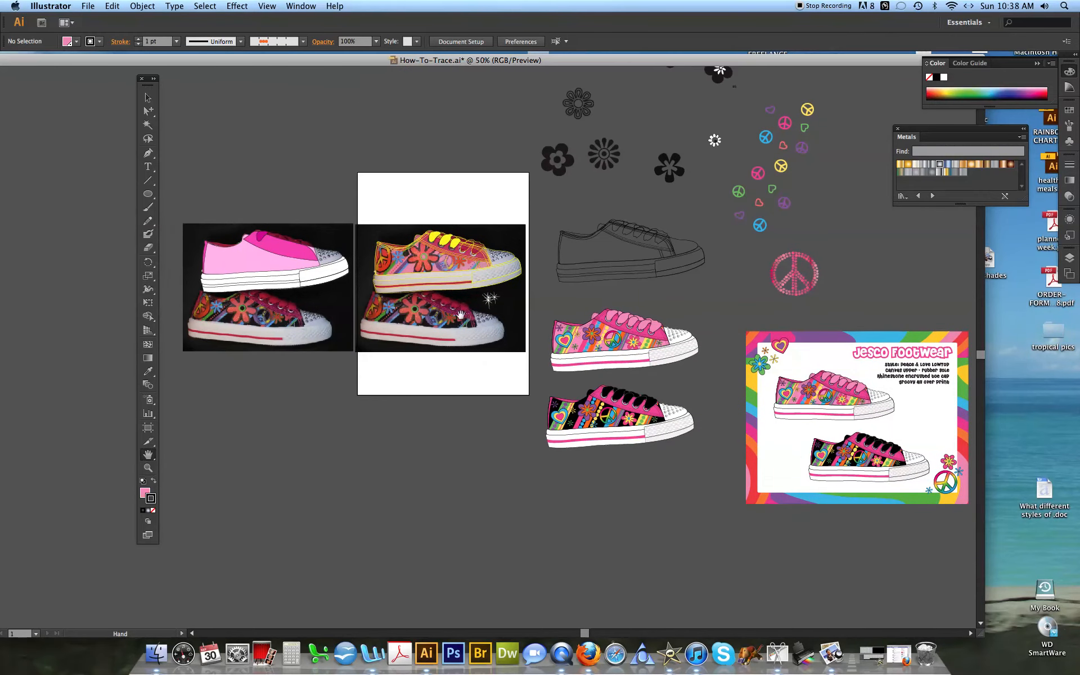
left_click_drag(744, 329, 437, 287)
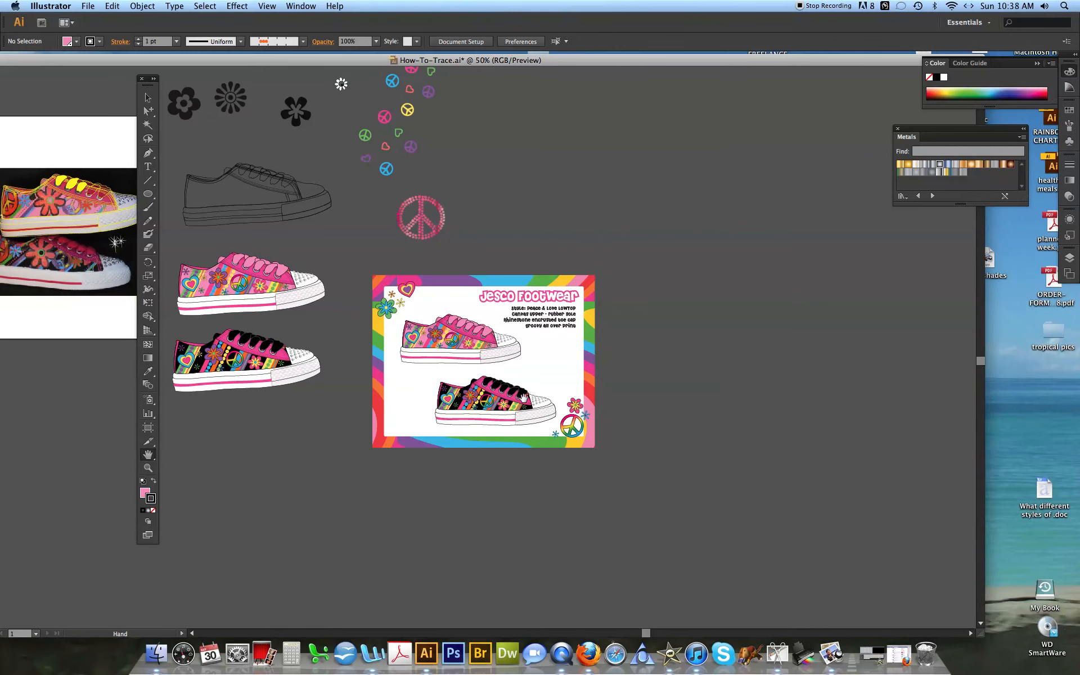
left_click_drag(236, 286, 582, 353)
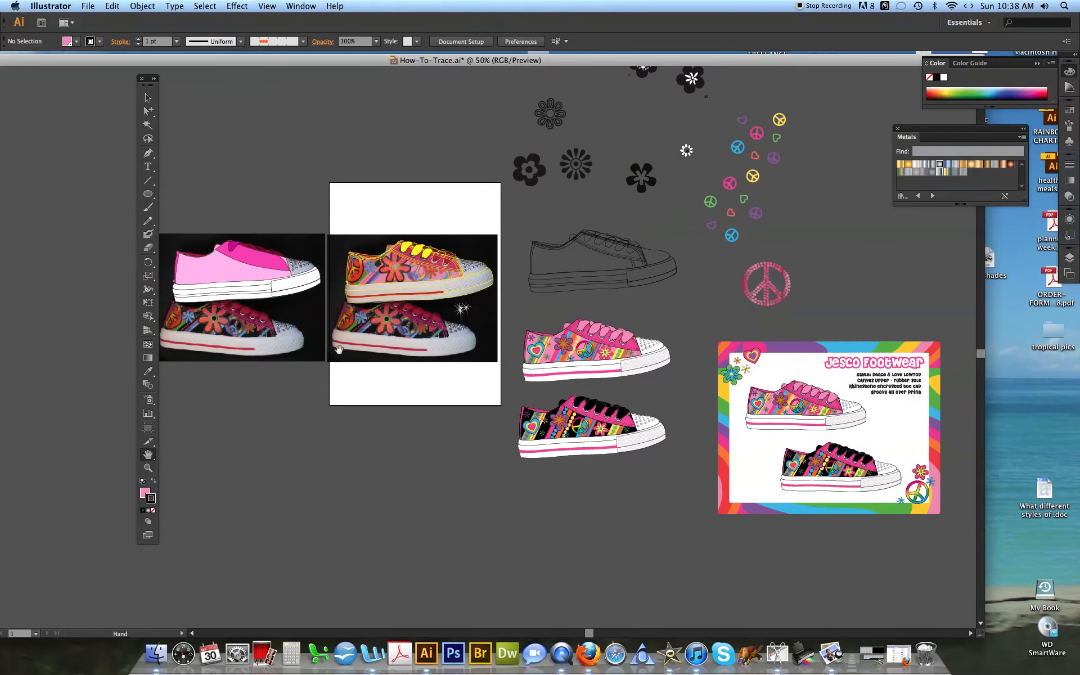